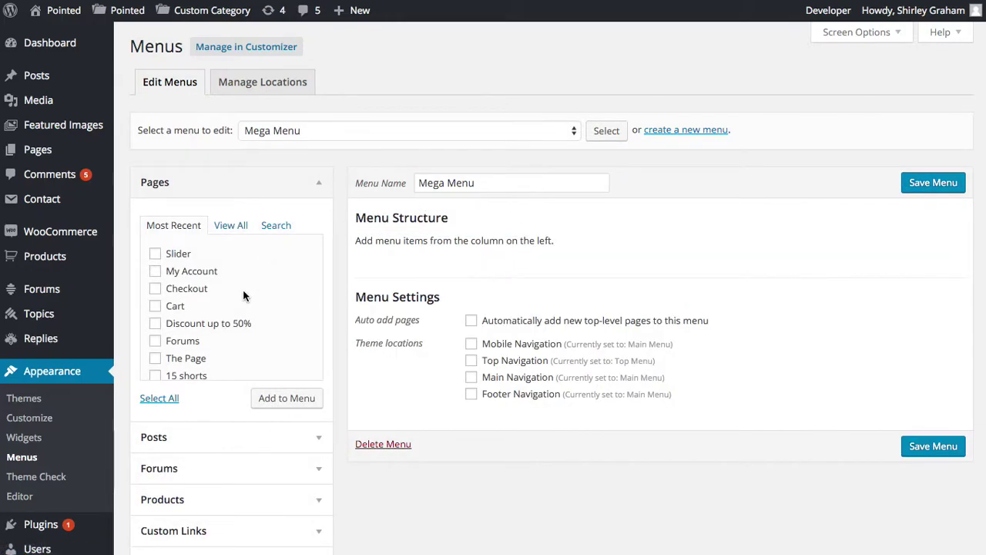
Add the Blog, Forums and My Account pages to the Mega Menu.
left_click(233, 227)
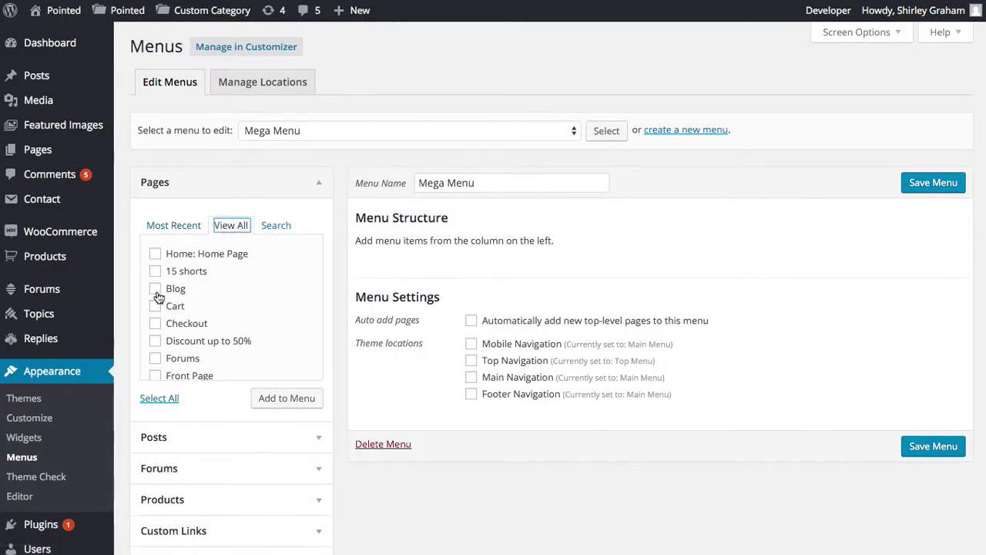
scroll(155, 311, "down", 1)
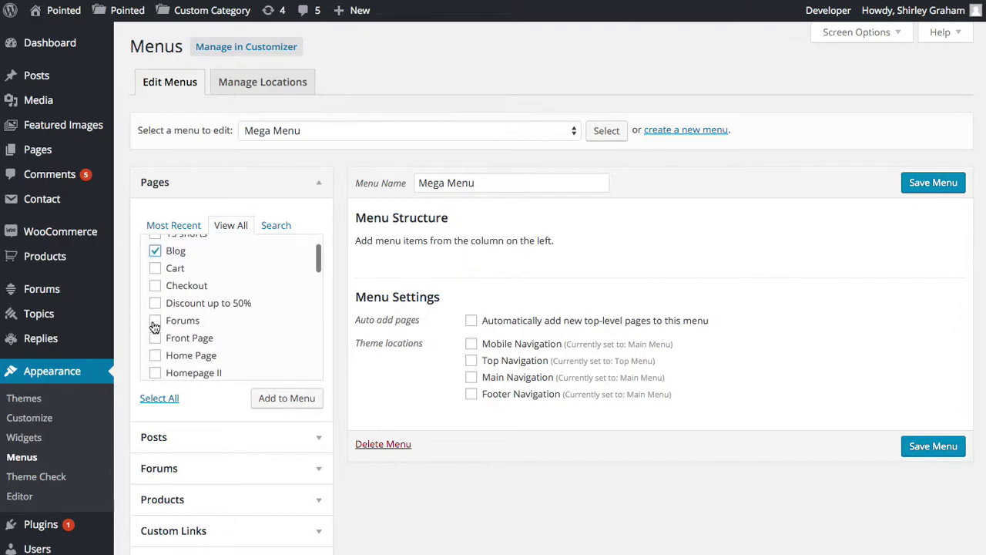
scroll(154, 323, "down", 4)
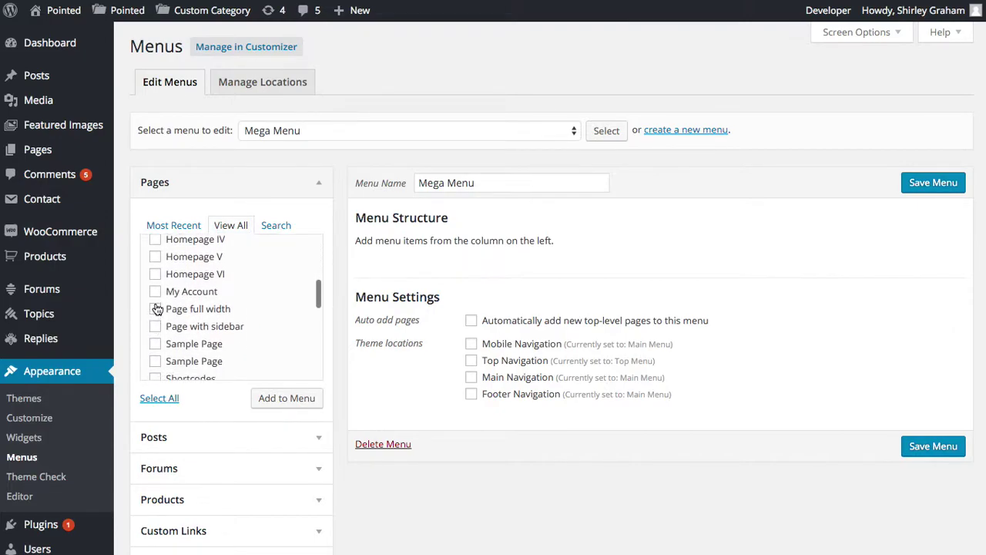
left_click(287, 401)
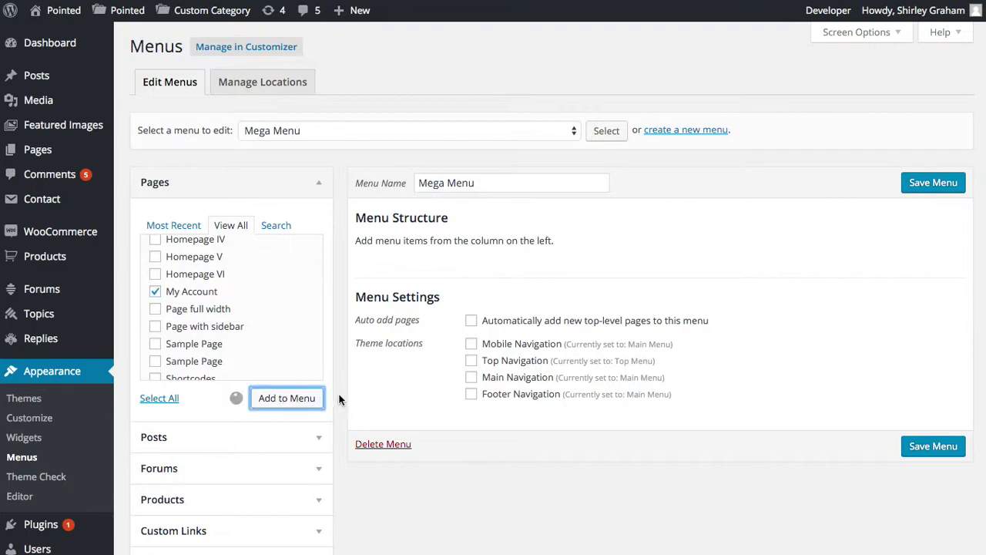
Add the Travel, Design and Fashion categories to the Mega Menu and save the menu.
scroll(343, 395, "down", 2)
scroll(340, 397, "down", 2)
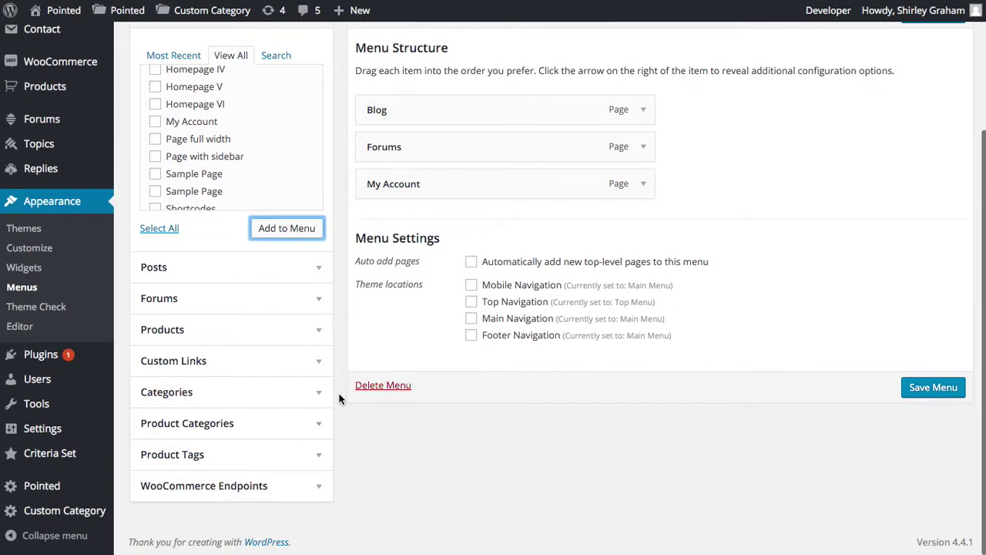
left_click(318, 395)
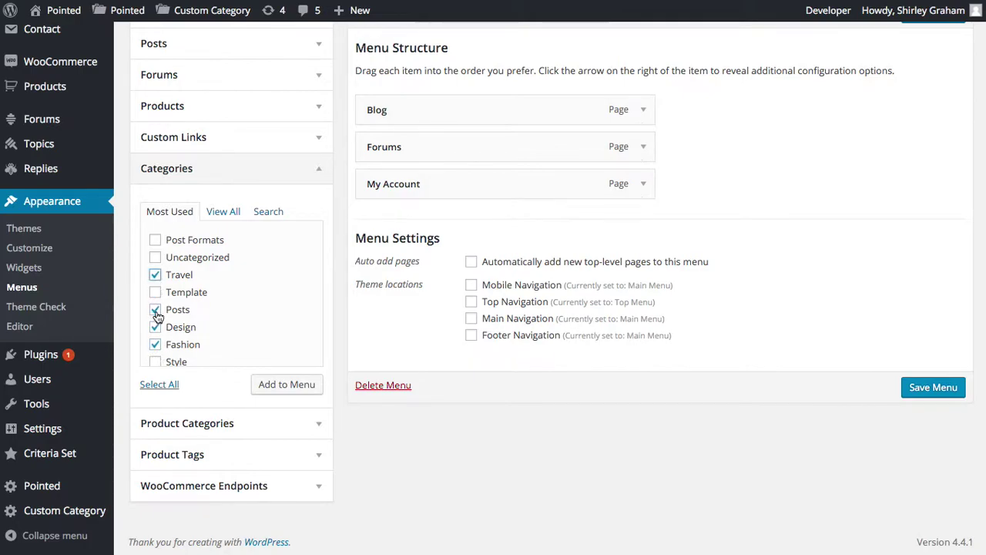
left_click(266, 386)
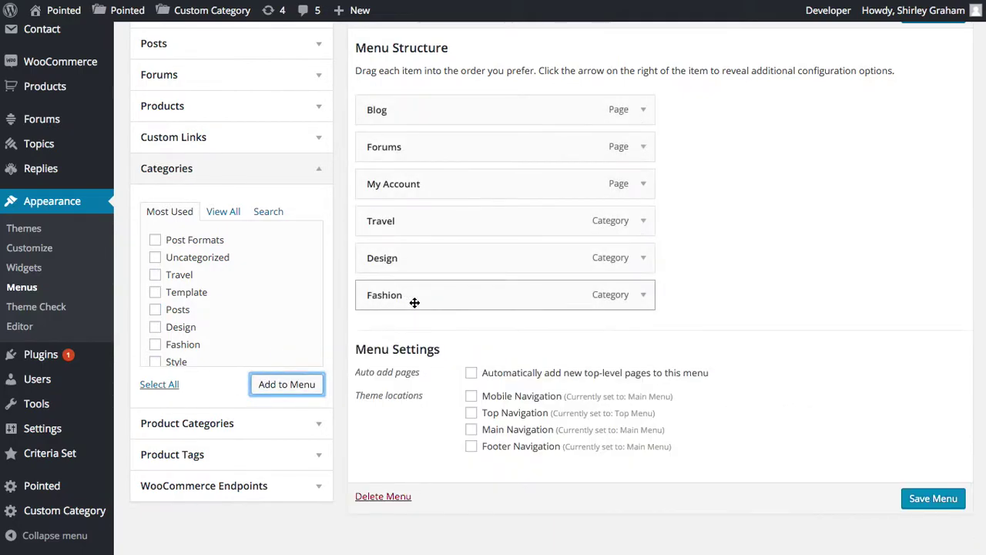
left_click(926, 501)
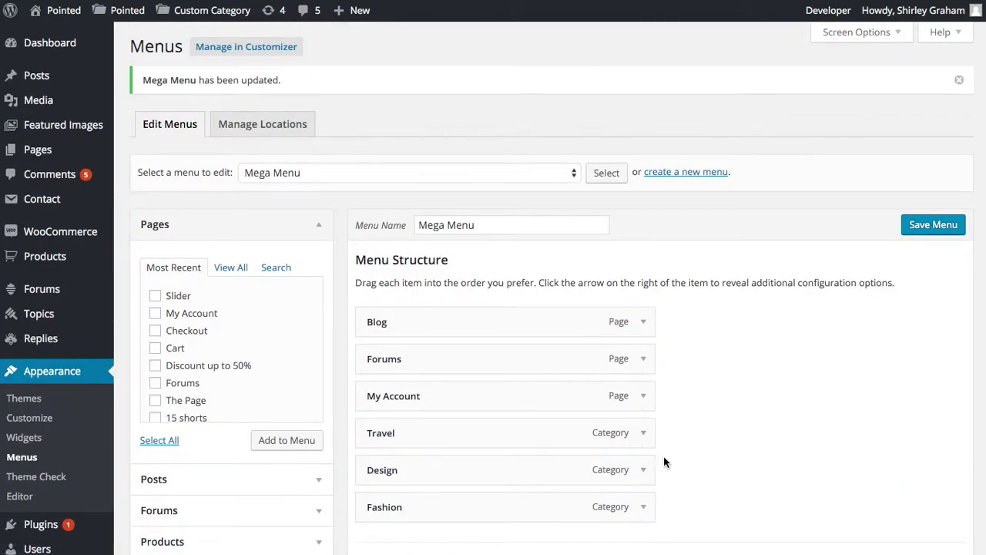
Assign Mega Menu to the Main Navigation theme location and save the change.
left_click(270, 128)
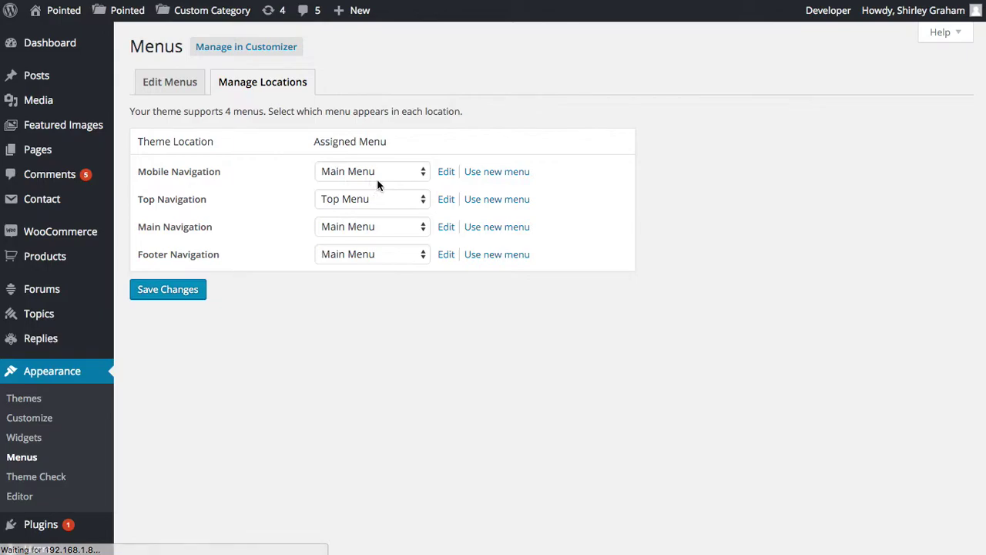
left_click(393, 227)
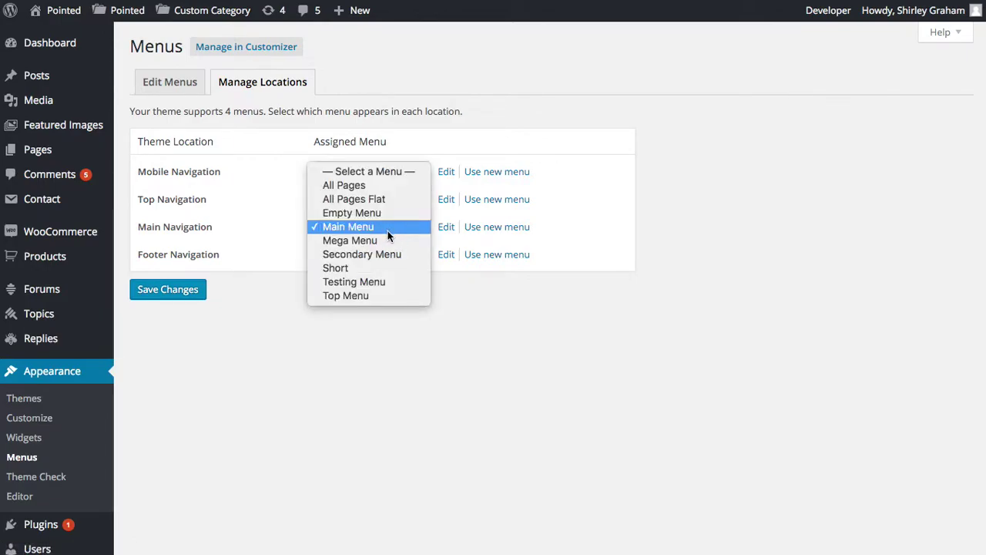
left_click(368, 242)
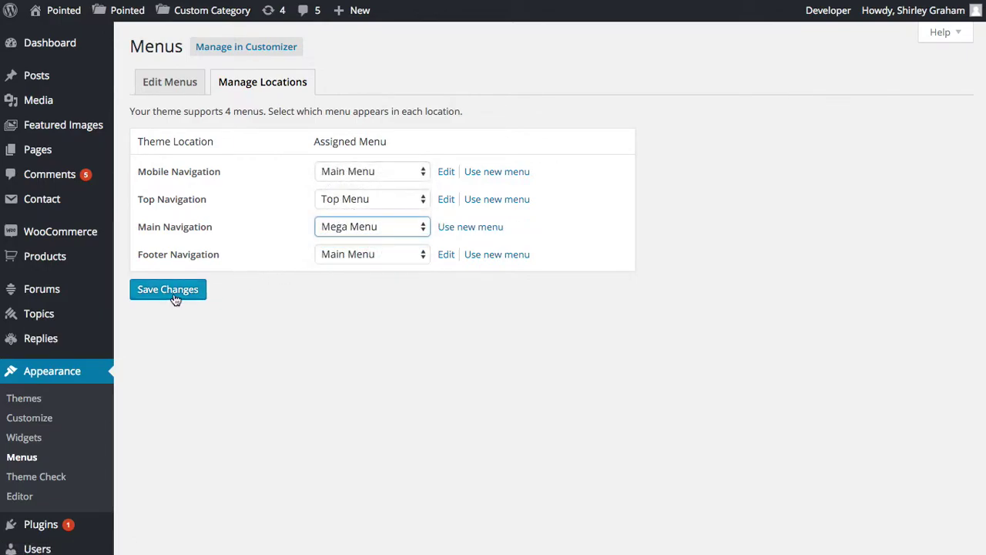
left_click(175, 297)
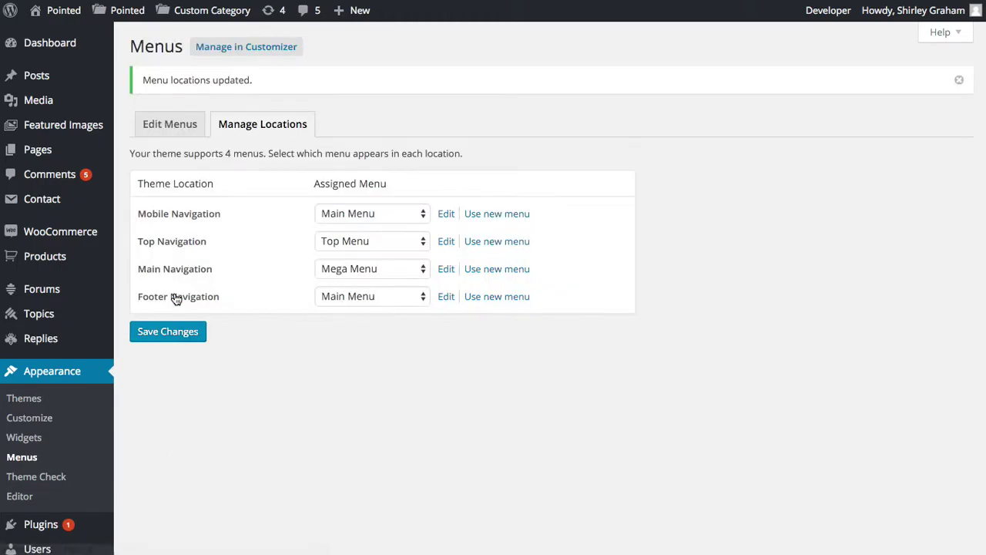
Return to editing the menu and open the live site in a new tab to check its main navigation.
left_click(193, 128)
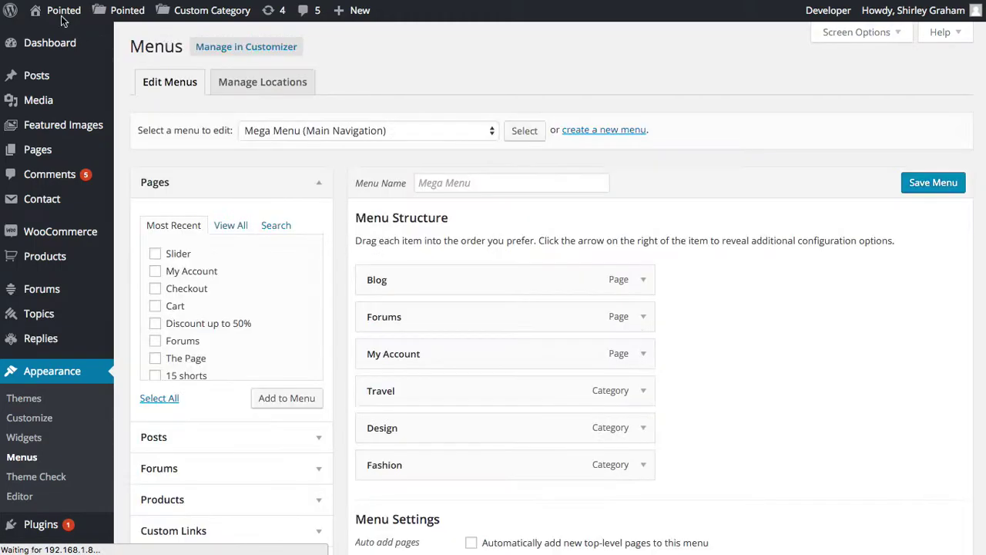
mouse_move(61, 17)
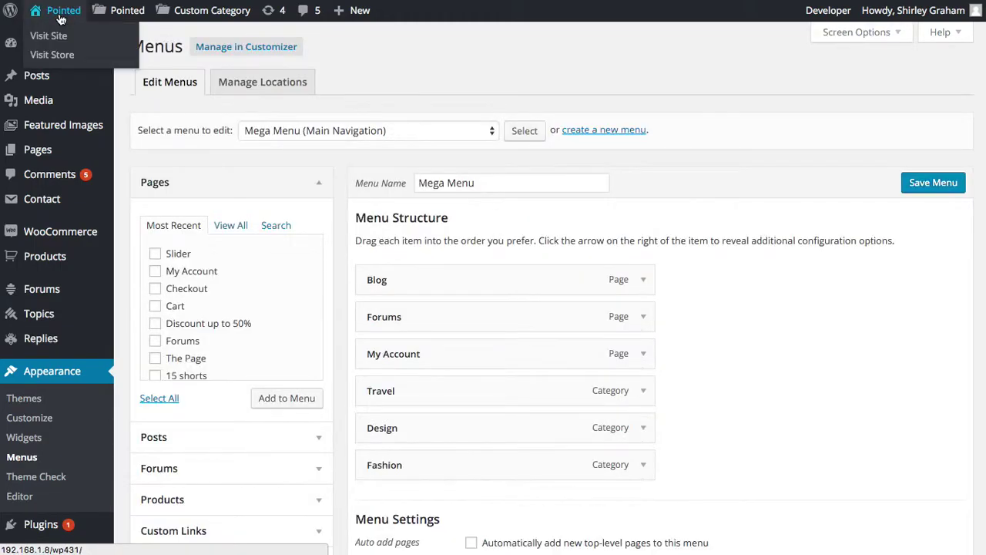
right_click(61, 38)
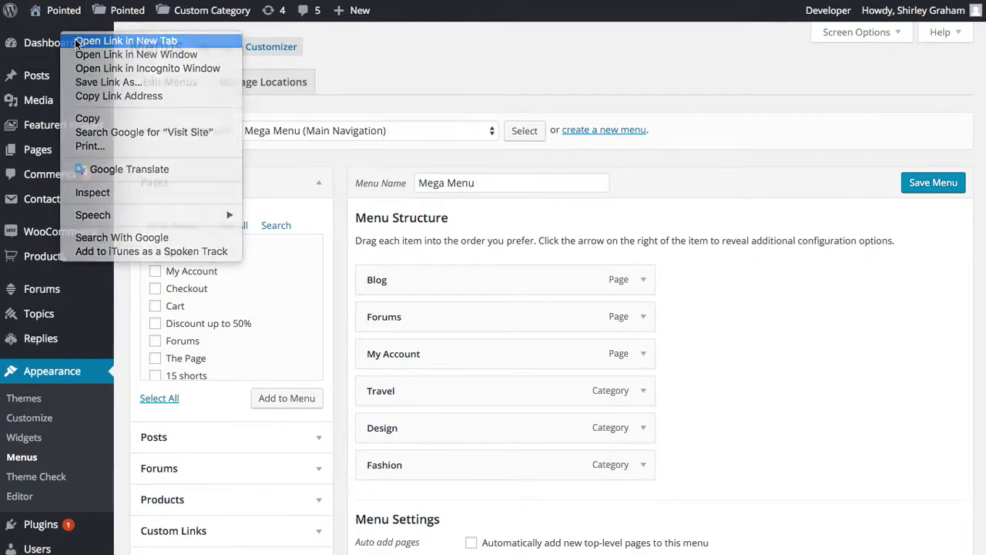
left_click(121, 35)
key("ctrl+Tab")
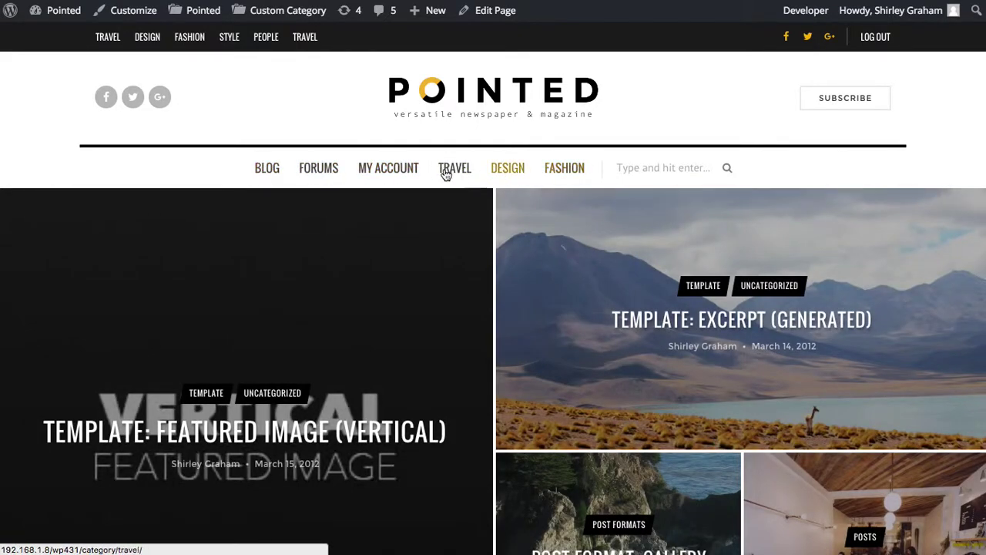
Back in the menu editor, add the My Account, Checkout and Cart pages to the Mega Menu.
key("ctrl+shift+Tab")
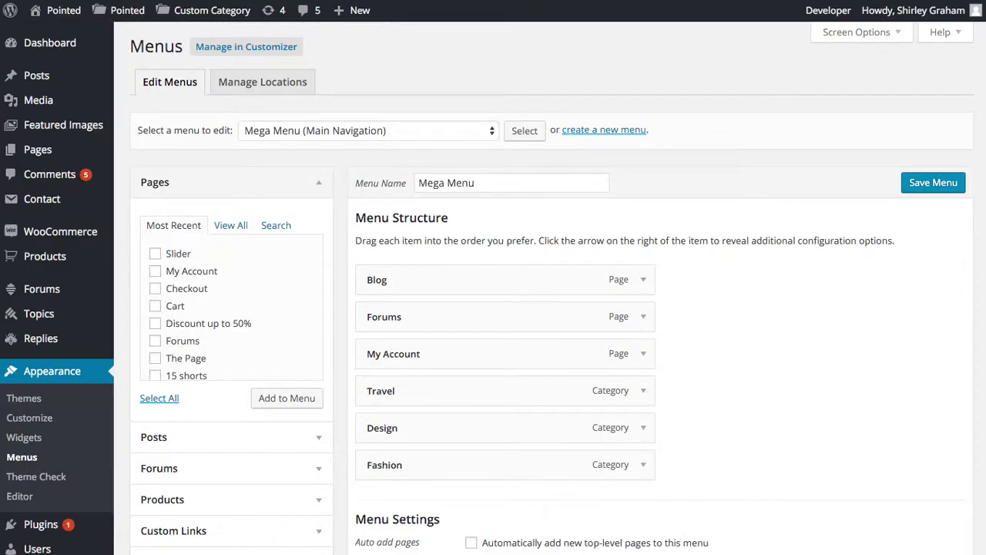
scroll(455, 265, "down", 1)
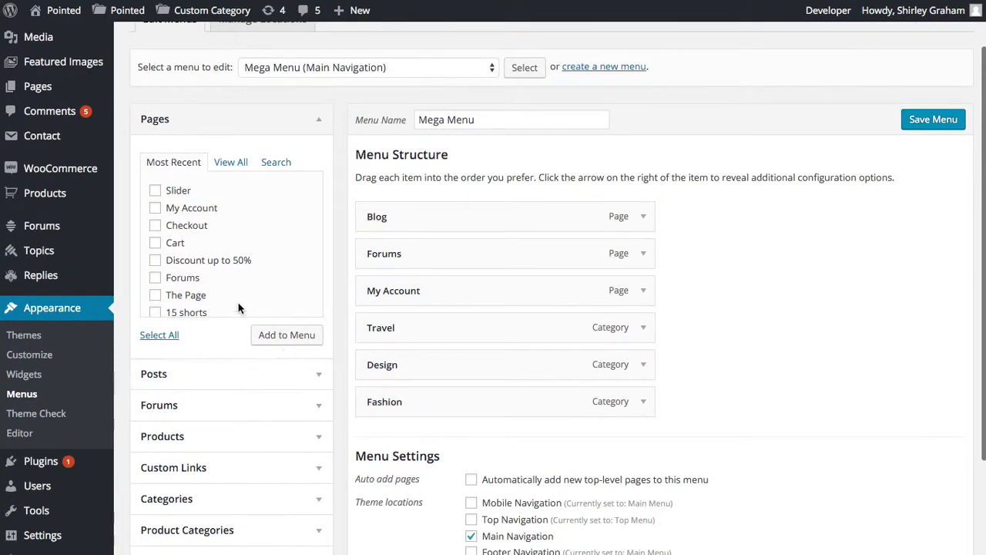
left_click(155, 225)
left_click(155, 243)
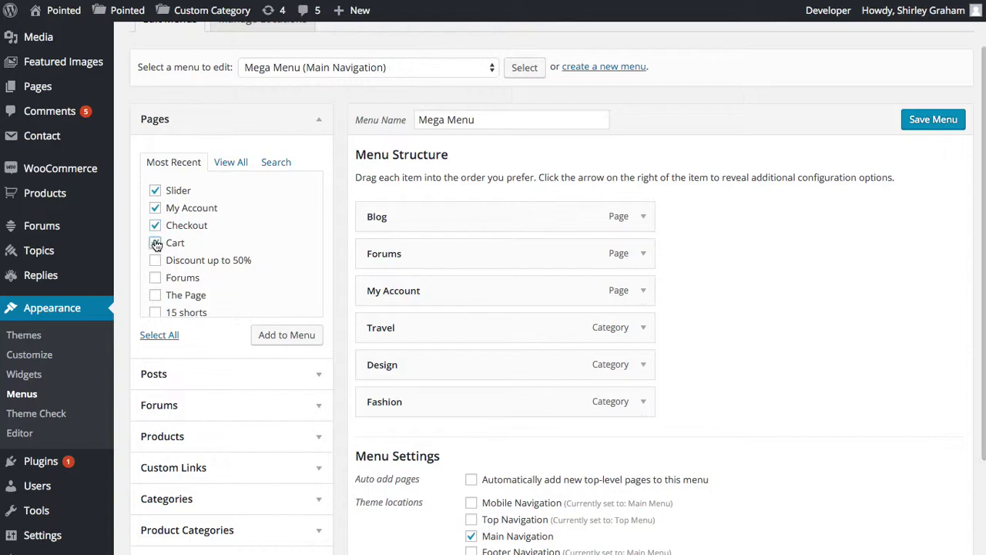
left_click(286, 342)
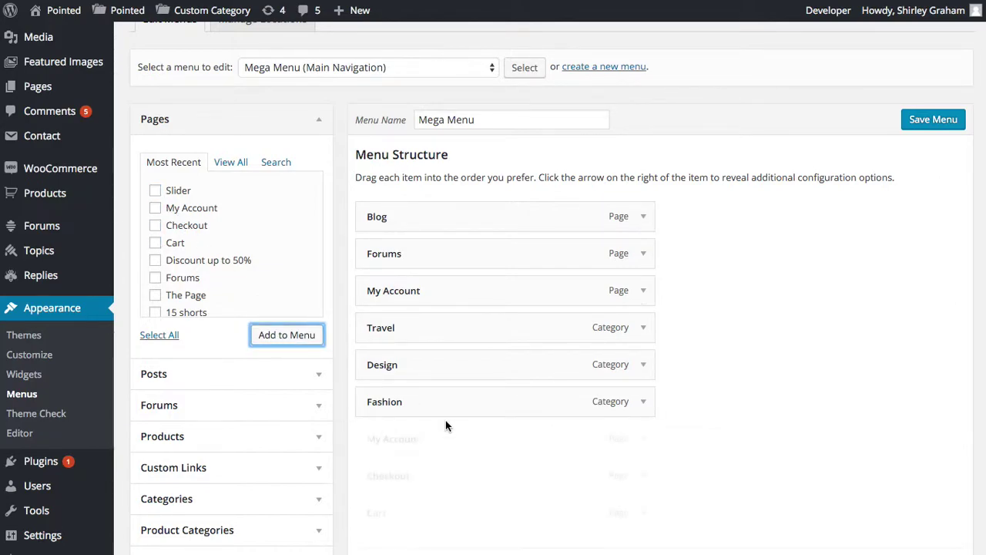
Nest the new My Account, Checkout and Cart items, in that order, under the top-level My Account item.
left_click_drag(430, 443, 454, 324)
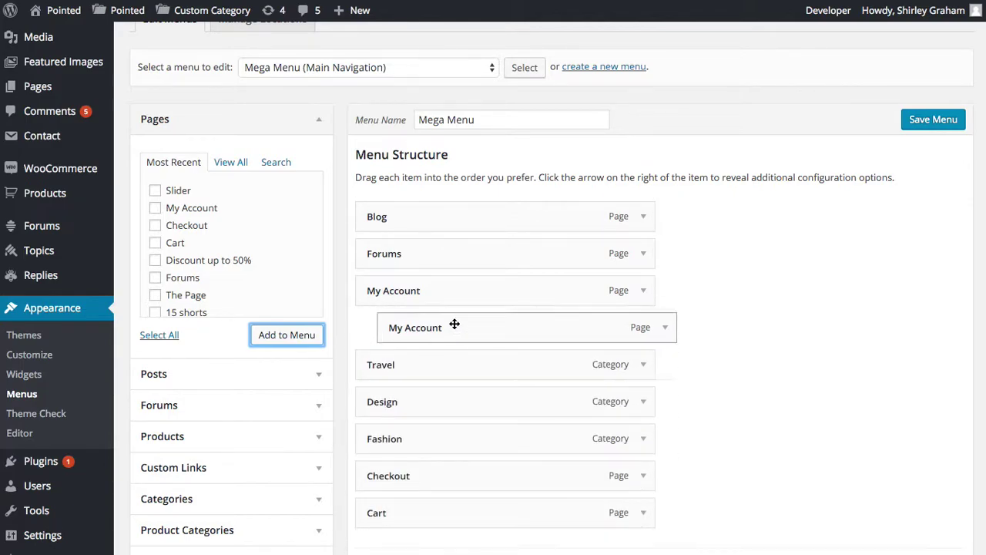
left_click_drag(426, 475, 449, 370)
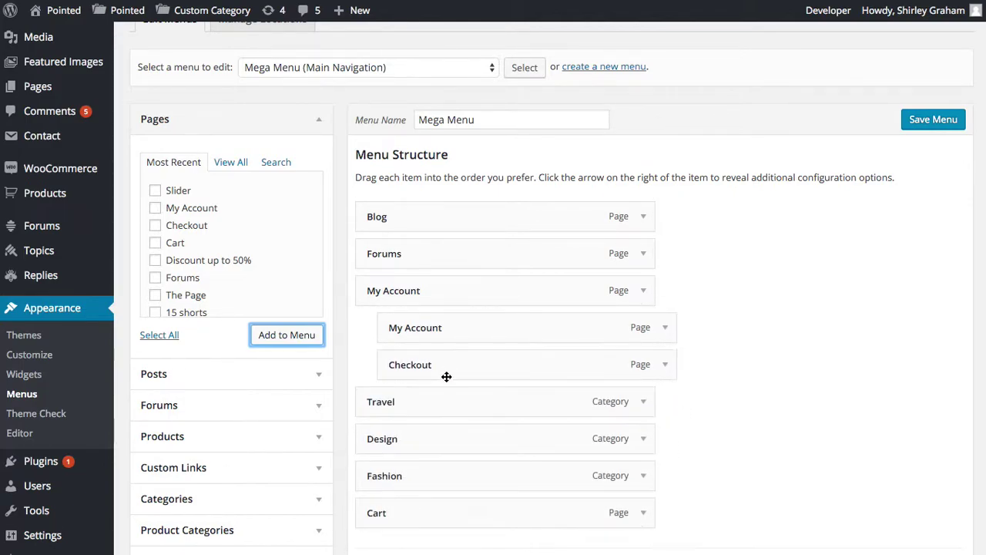
left_click_drag(419, 520, 444, 410)
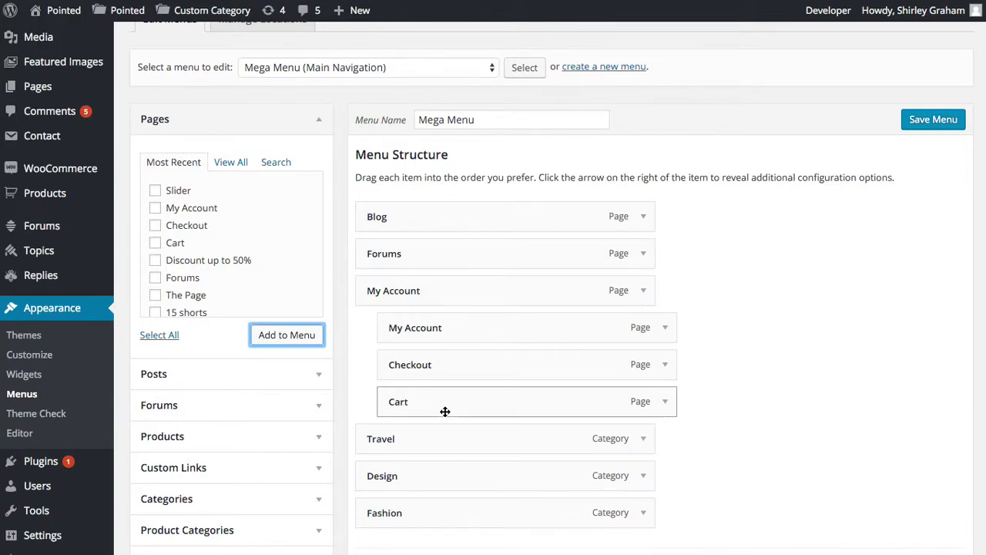
Save the menu and check the My Account dropdown on the live site.
scroll(444, 409, "down", 3)
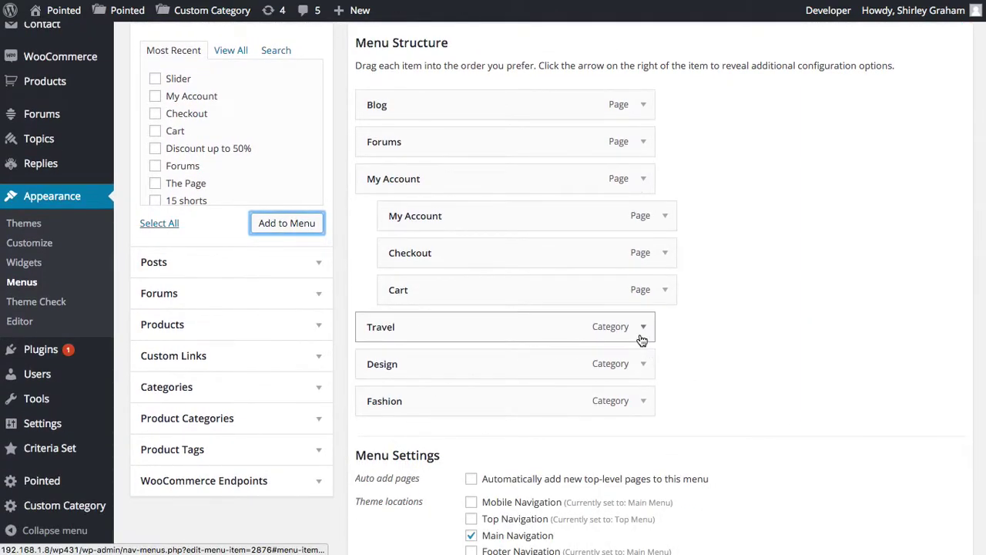
scroll(642, 340, "up", 5)
left_click(928, 185)
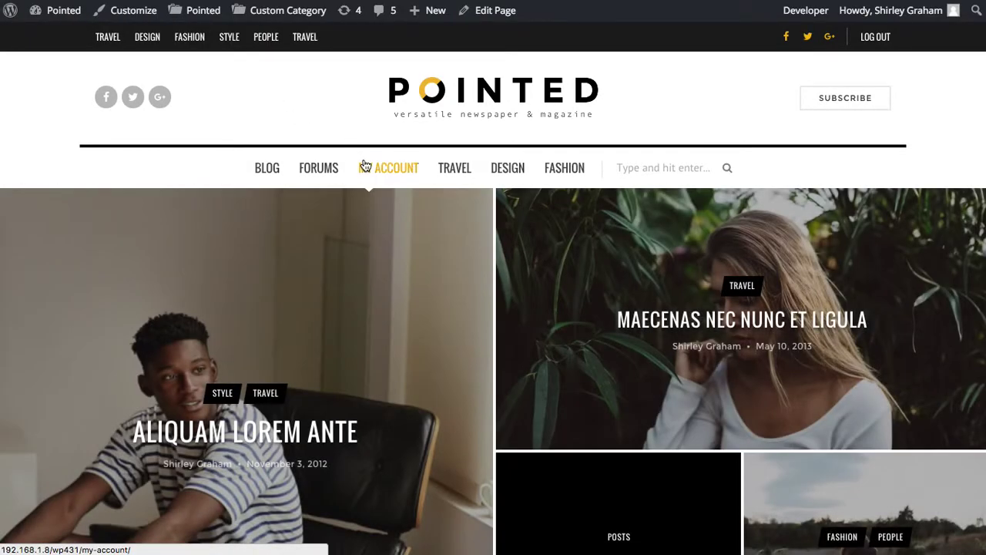
mouse_move(368, 167)
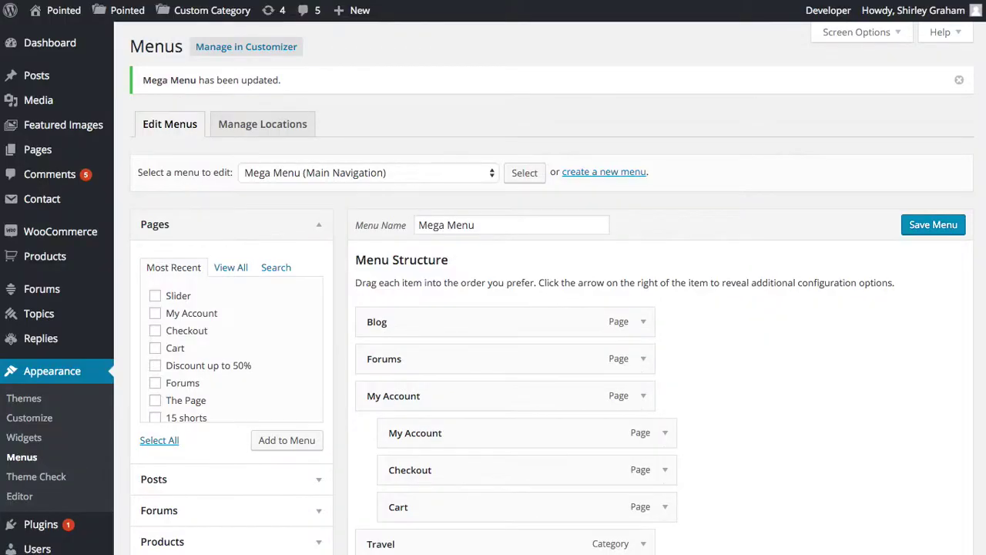
Set the megamenu type of the top-level Travel and Design items to Recent Posts.
scroll(765, 322, "down", 5)
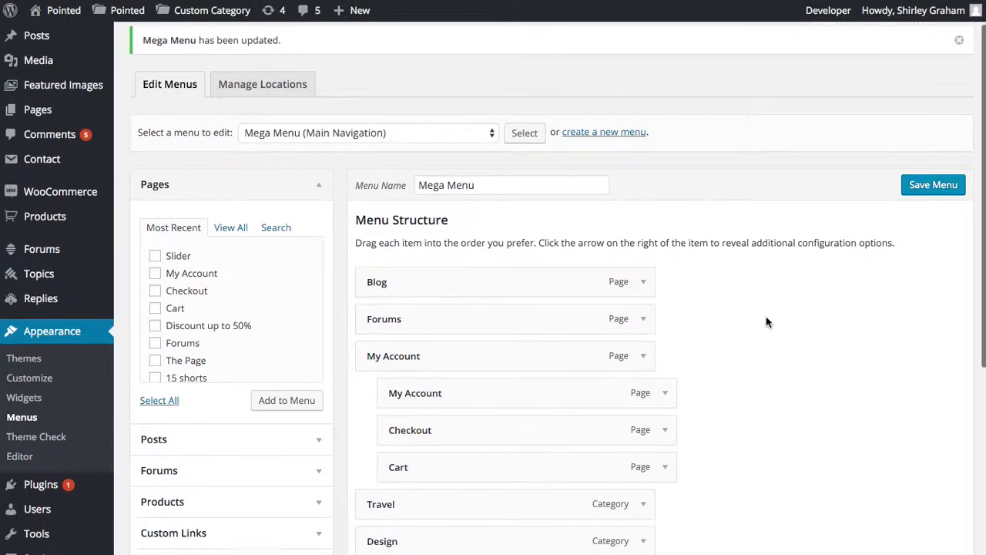
left_click(643, 292)
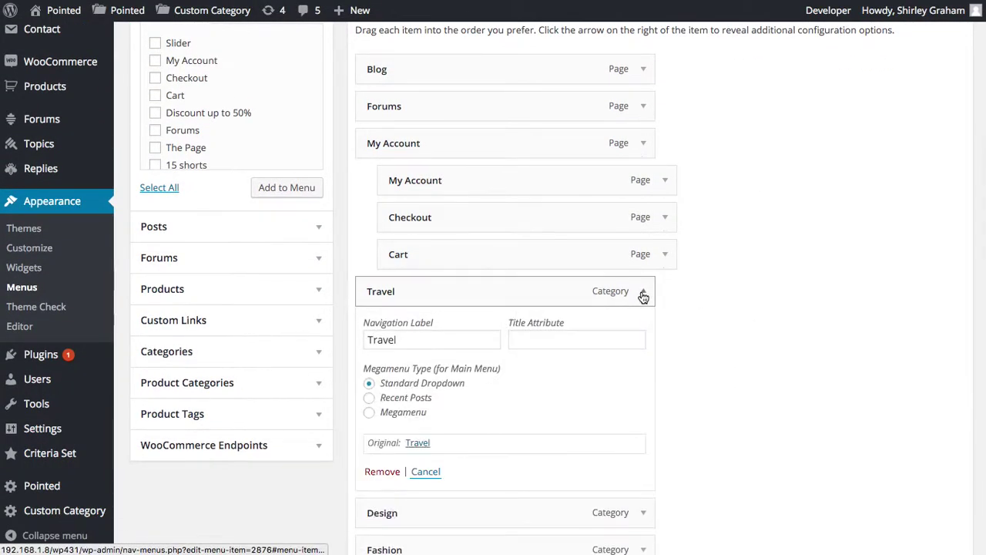
scroll(454, 339, "down", 1)
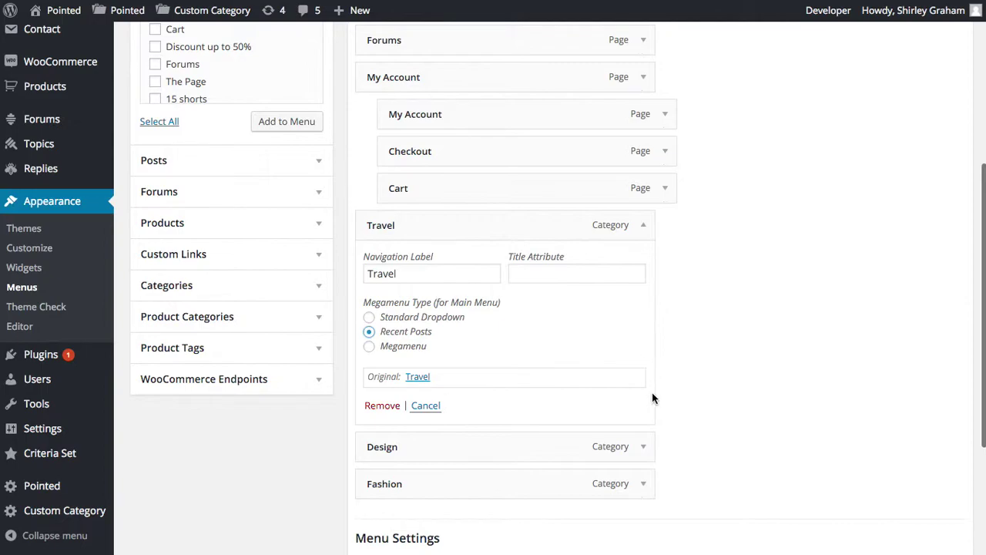
left_click(644, 446)
scroll(462, 474, "down", 2)
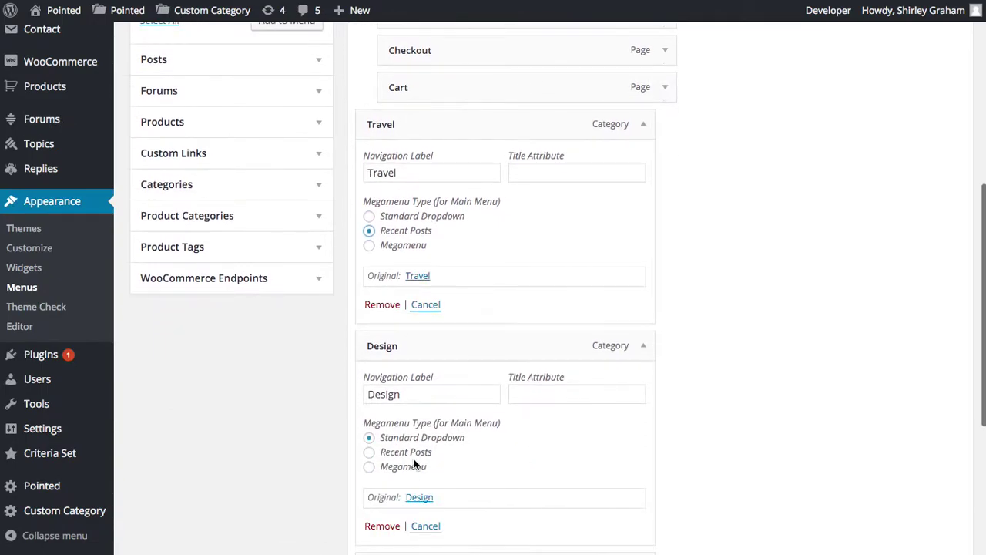
Add the Travel, Design, Fashion and Style categories to the menu as further items.
scroll(711, 426, "up", 3)
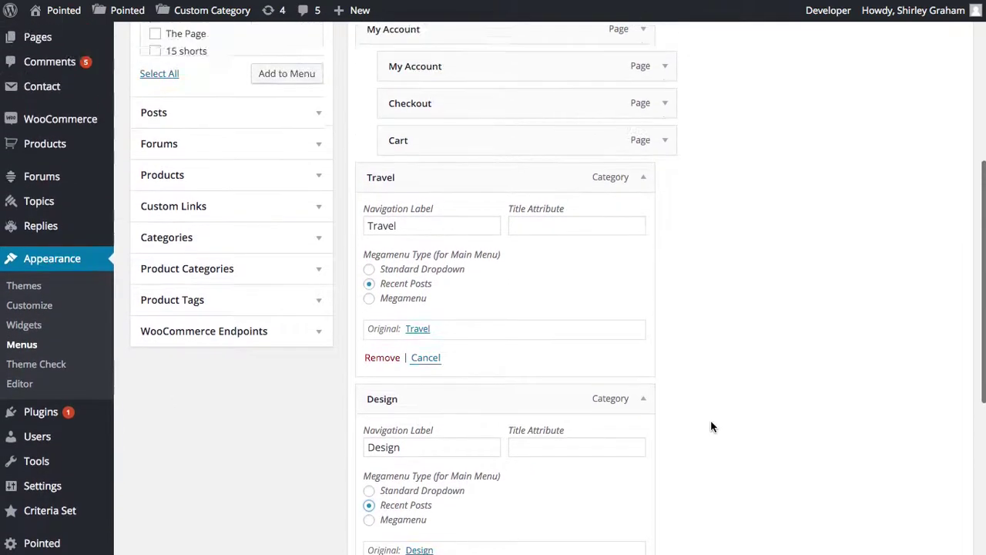
left_click(319, 369)
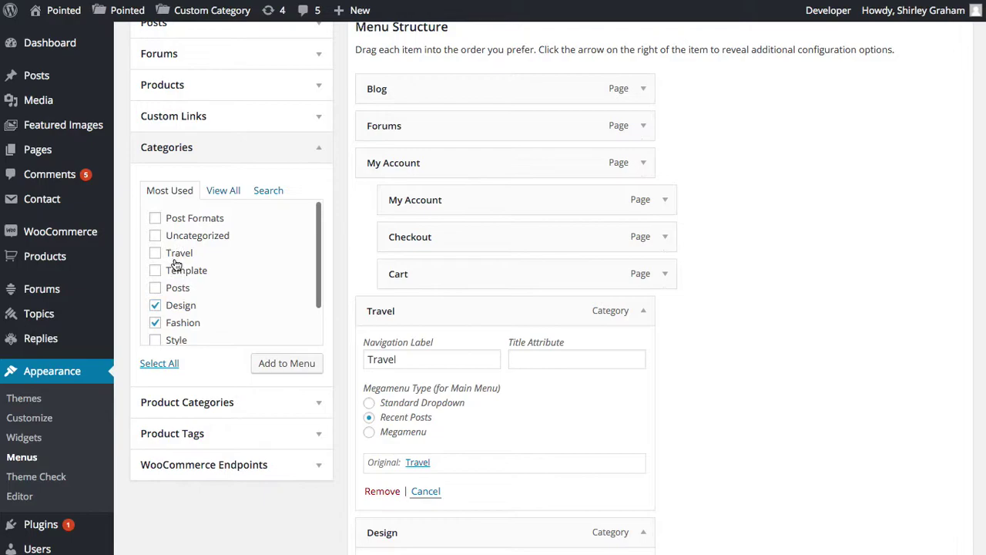
left_click(176, 340)
left_click(298, 366)
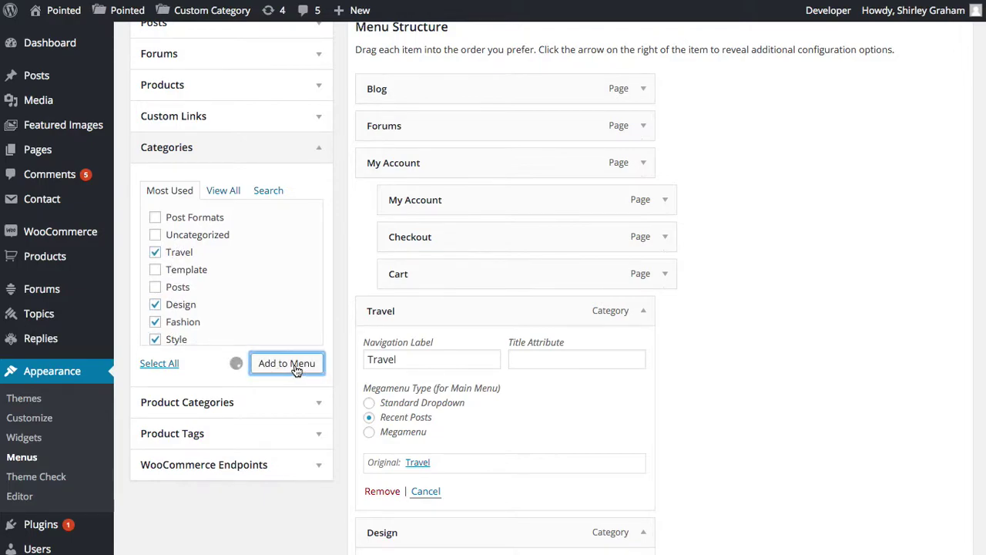
Nest the lower Fashion, Travel and Design category items as sub-items of the top-level Design item.
scroll(532, 375, "down", 2)
scroll(532, 375, "down", 2)
scroll(502, 381, "down", 2)
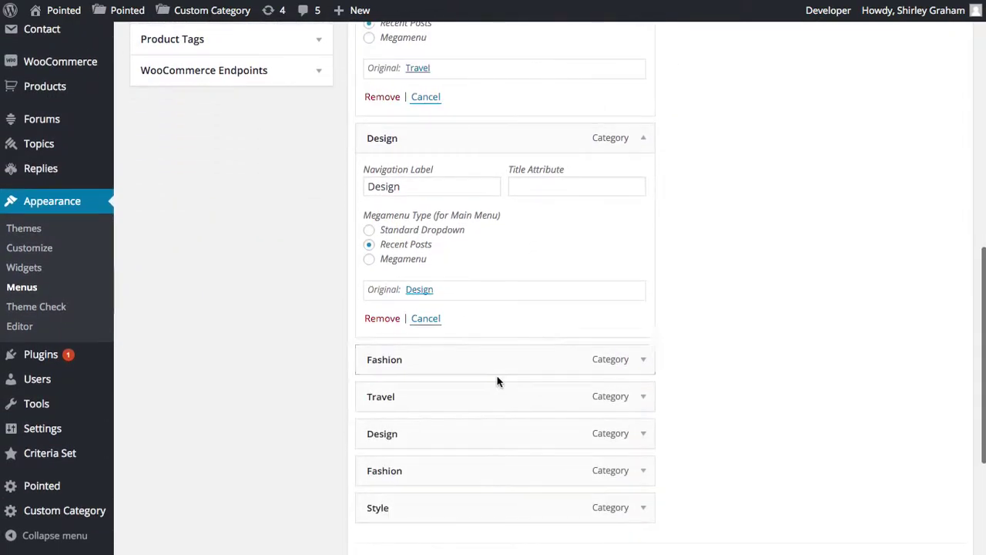
left_click_drag(453, 361, 476, 360)
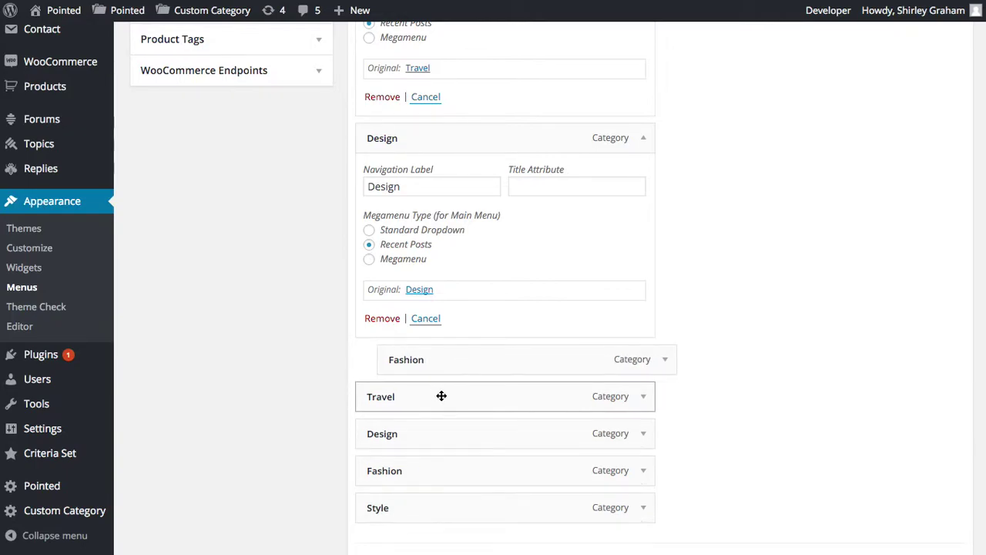
left_click_drag(440, 396, 471, 394)
left_click_drag(439, 436, 465, 437)
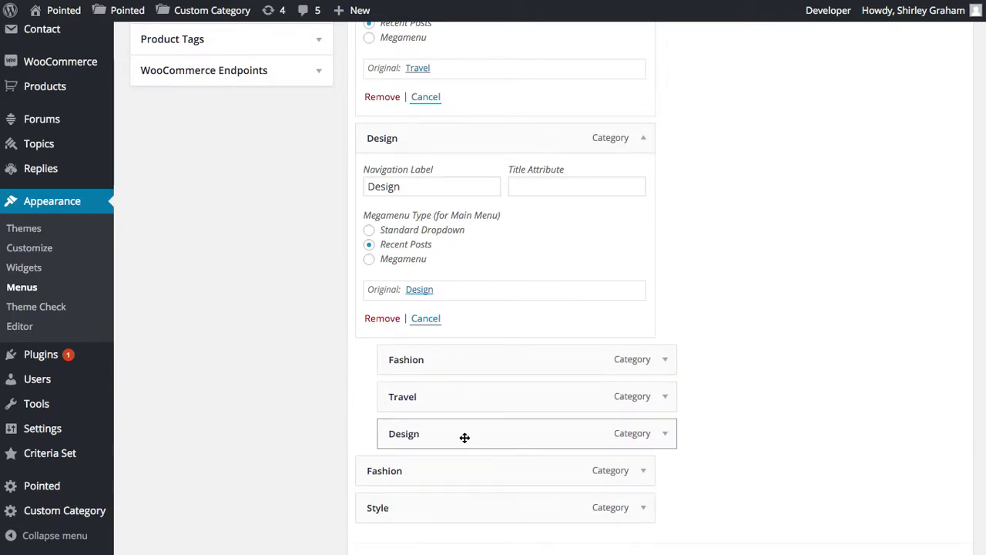
Collapse the settings of the top-level Design and Travel items.
scroll(465, 438, "up", 3)
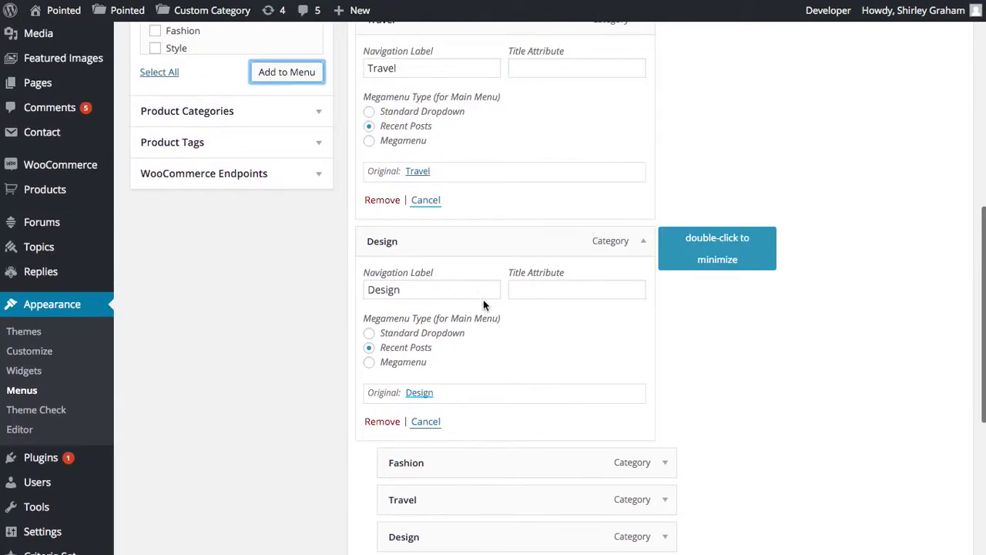
left_click(640, 242)
scroll(639, 240, "up", 4)
left_click(642, 193)
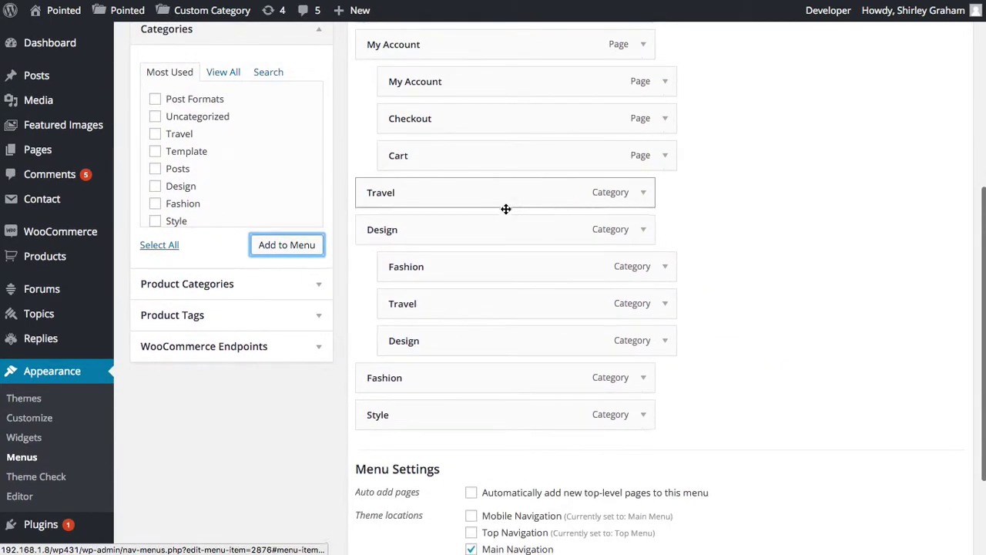
Save the menu and check the Travel and Design dropdowns on the reloaded live site.
scroll(932, 214, "up", 5)
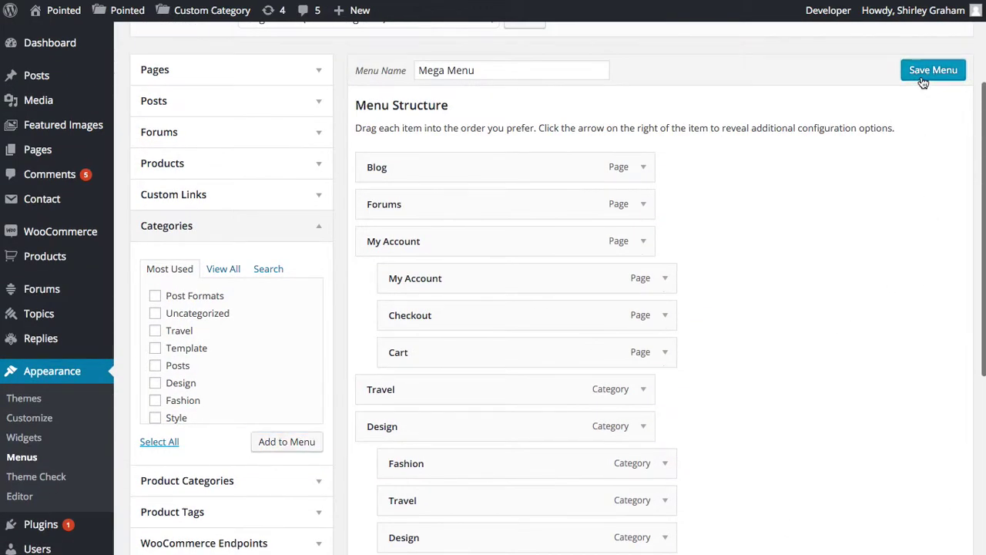
left_click(920, 77)
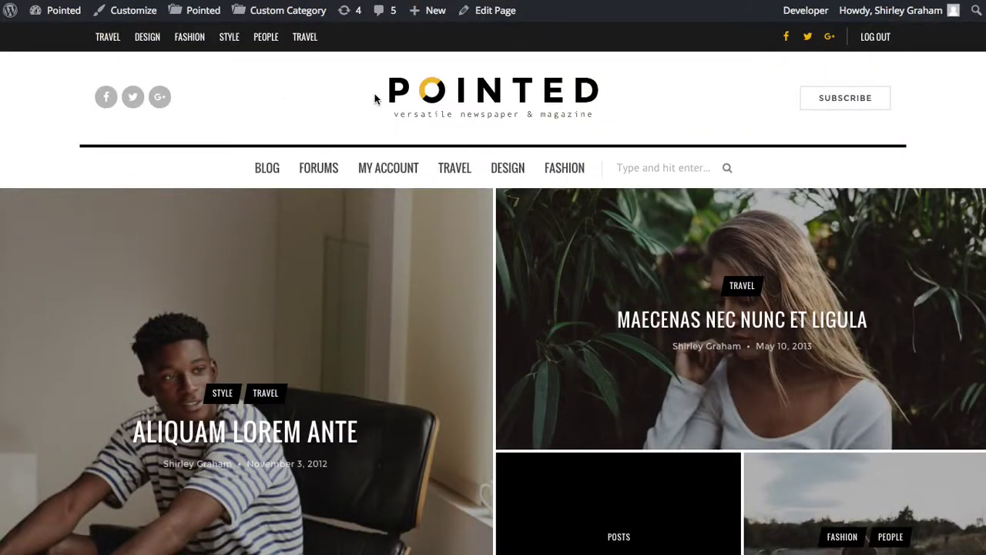
key("F5")
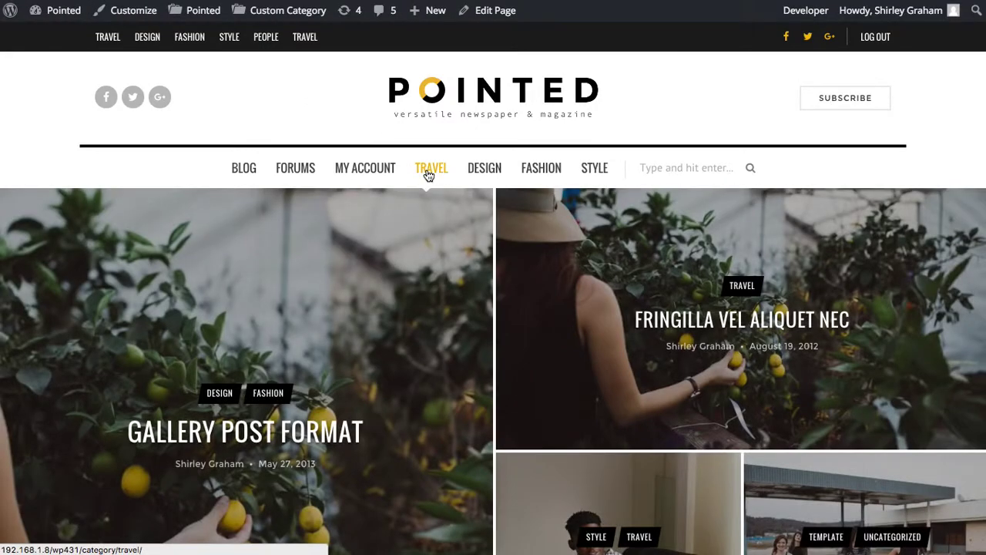
mouse_move(426, 174)
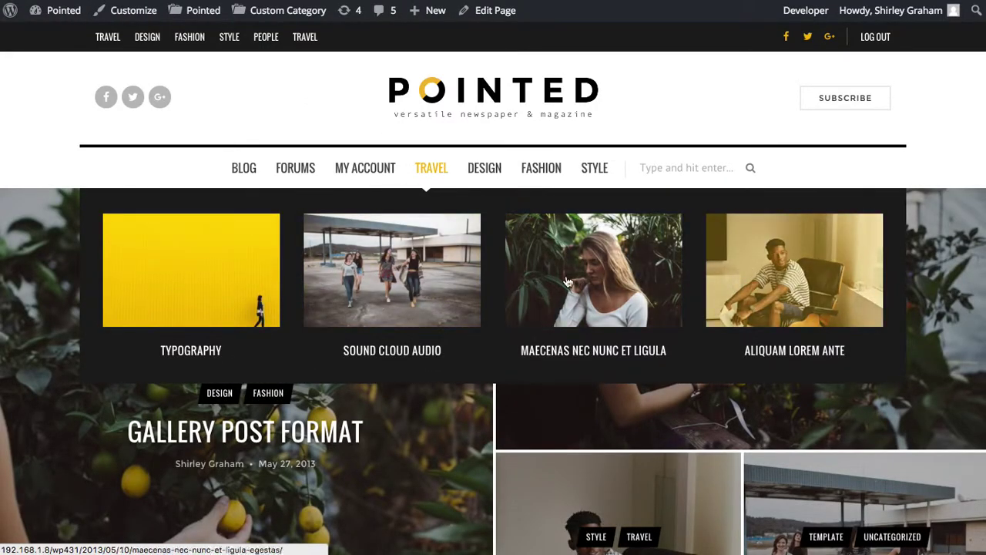
mouse_move(486, 172)
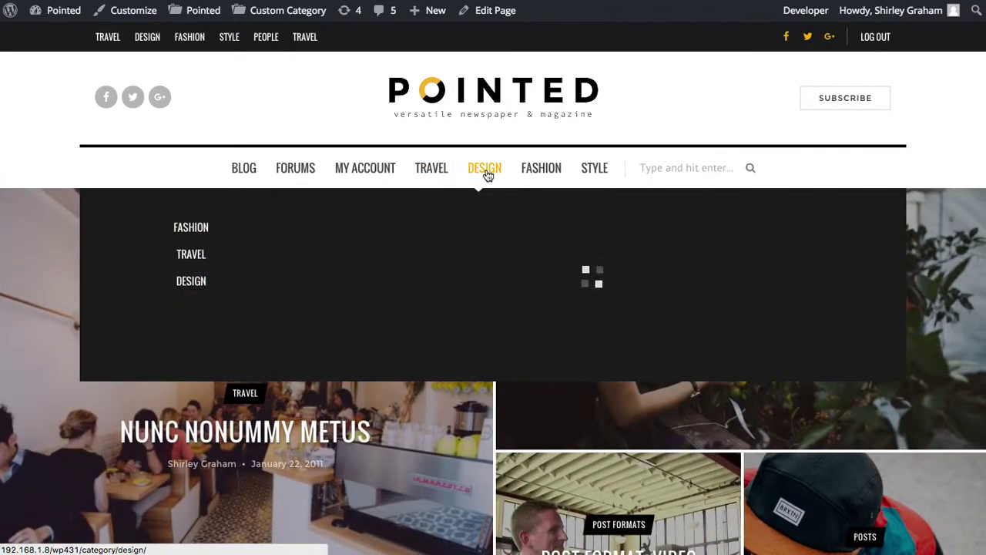
mouse_move(204, 285)
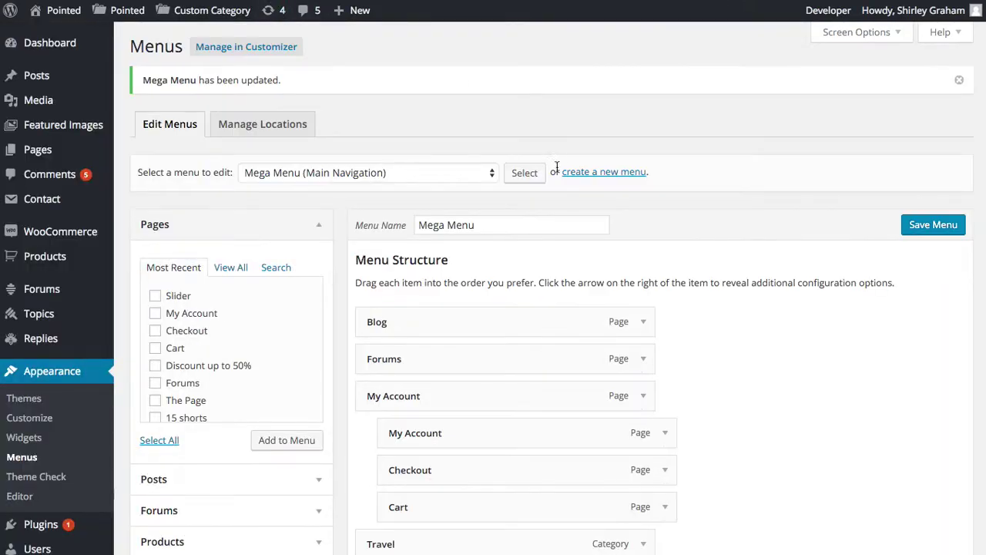
Add a custom link to the menu with the URL # and the link text Menus.
scroll(554, 169, "down", 5)
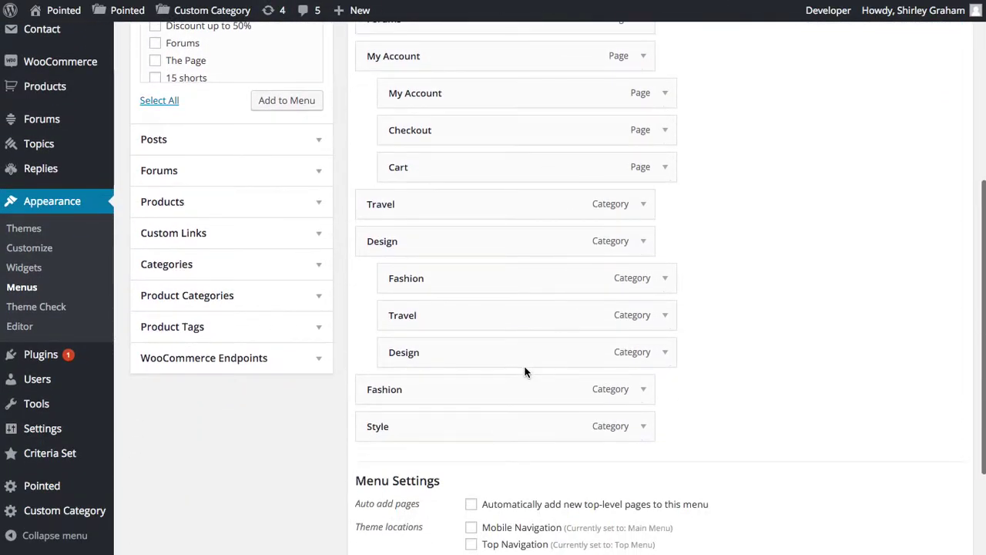
scroll(321, 288, "up", 3)
left_click(318, 286)
scroll(244, 151, "down", 3)
triple_click(223, 105)
mouse_move(54, 81)
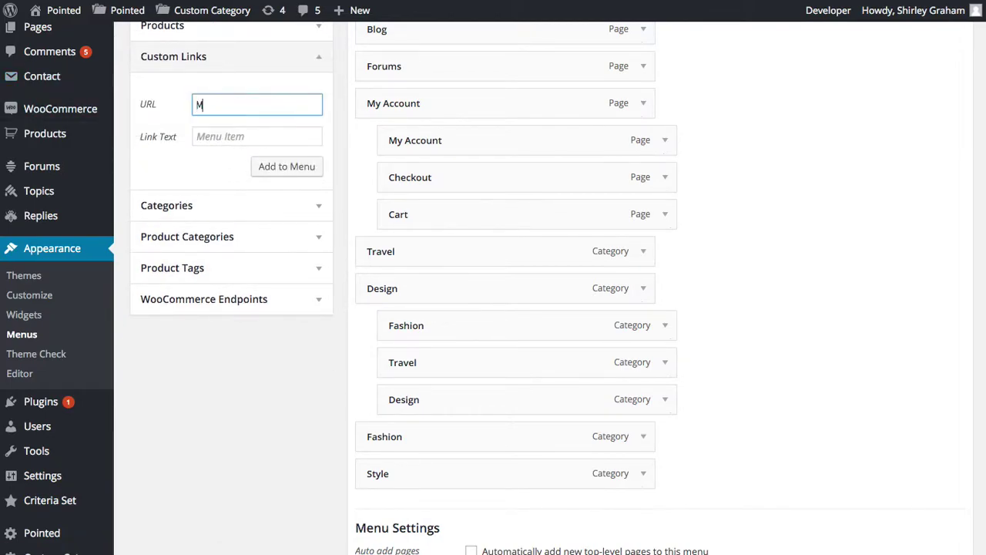
left_click(256, 137)
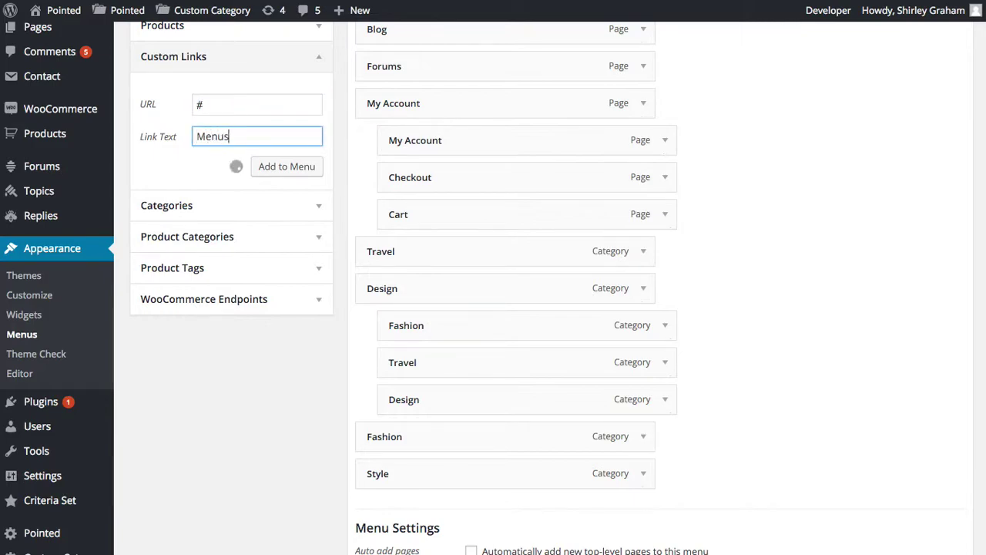
Move Menus directly under the top-level Design item as a sub-item, and nest Fashion, Travel and Design beneath it.
scroll(533, 326, "down", 1)
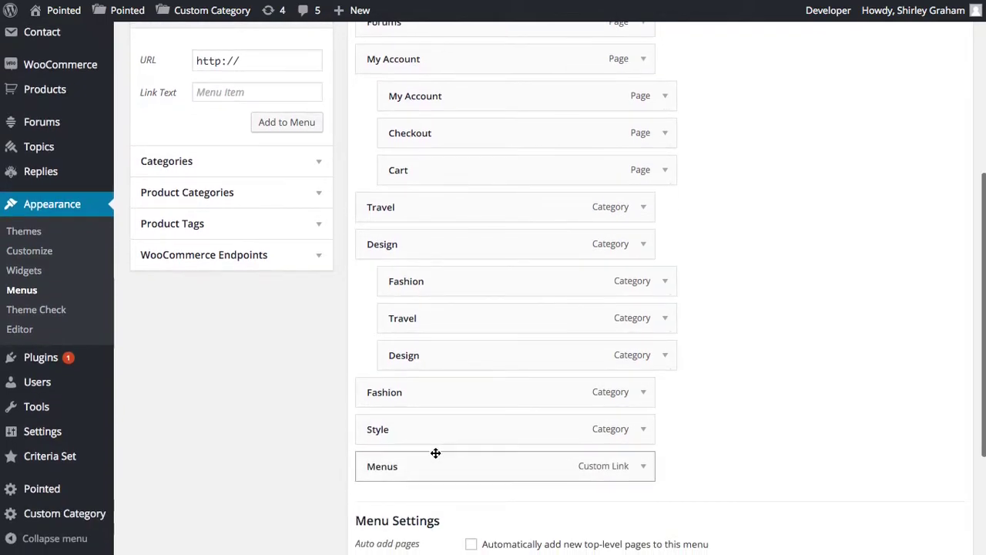
left_click_drag(434, 457, 458, 279)
left_click_drag(440, 319, 467, 316)
left_click_drag(469, 354, 486, 353)
left_click_drag(482, 391, 503, 389)
Save the menu and check the Menus column of the Design dropdown on the reloaded live site.
scroll(768, 396, "up", 5)
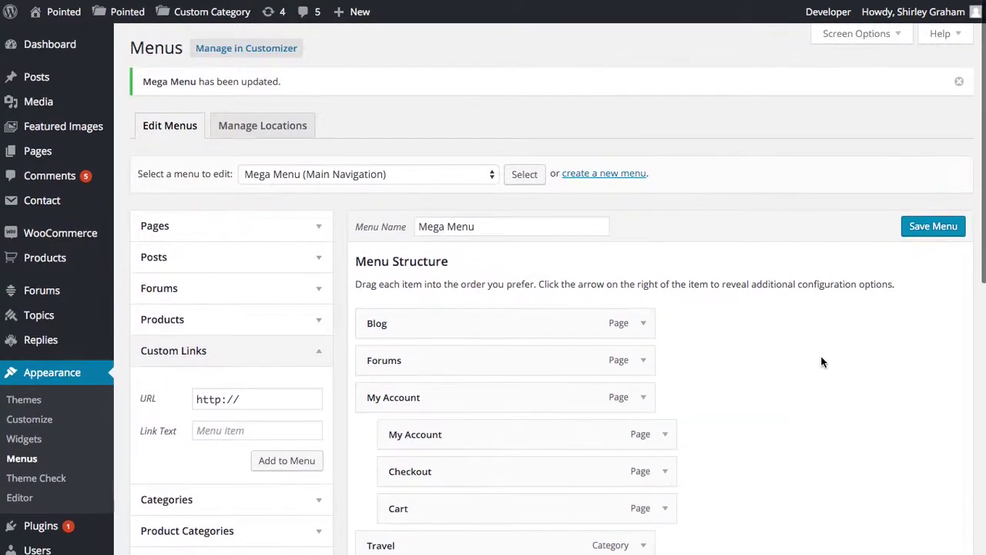
left_click(934, 228)
scroll(855, 242, "down", 5)
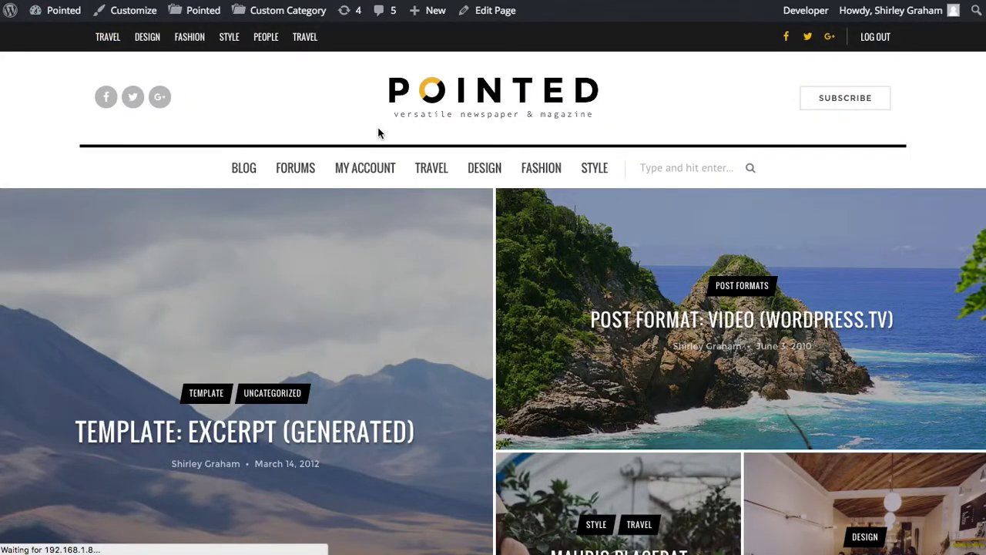
key("ctrl+r")
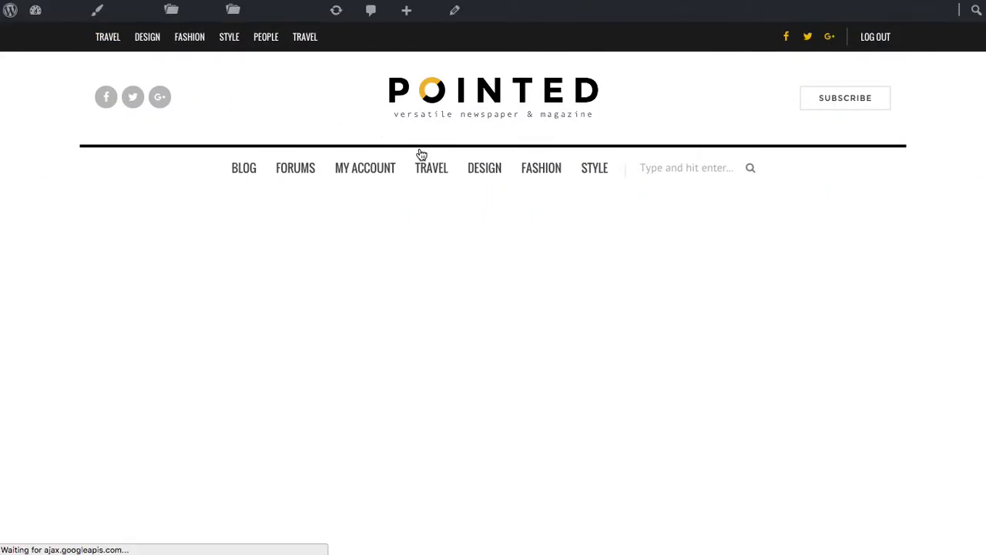
mouse_move(482, 169)
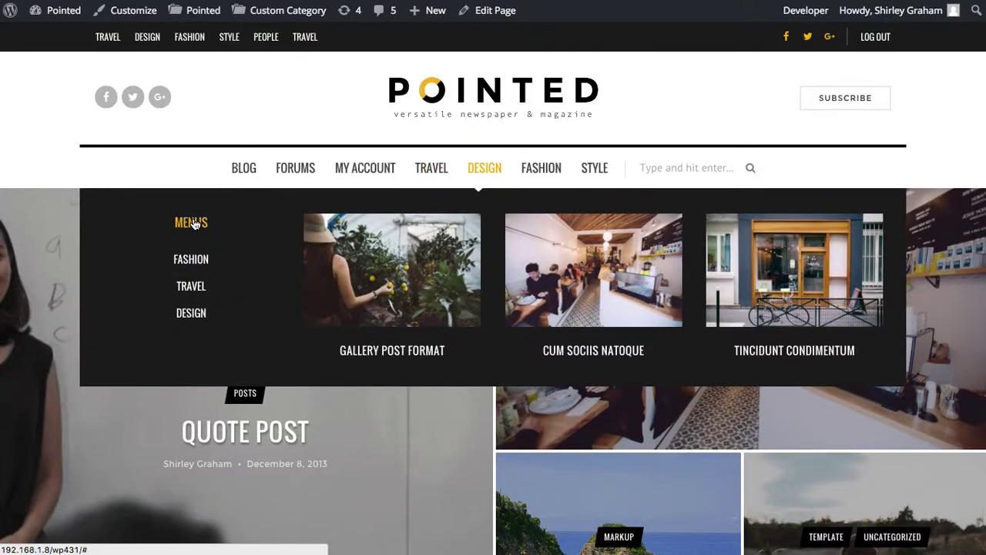
mouse_move(192, 316)
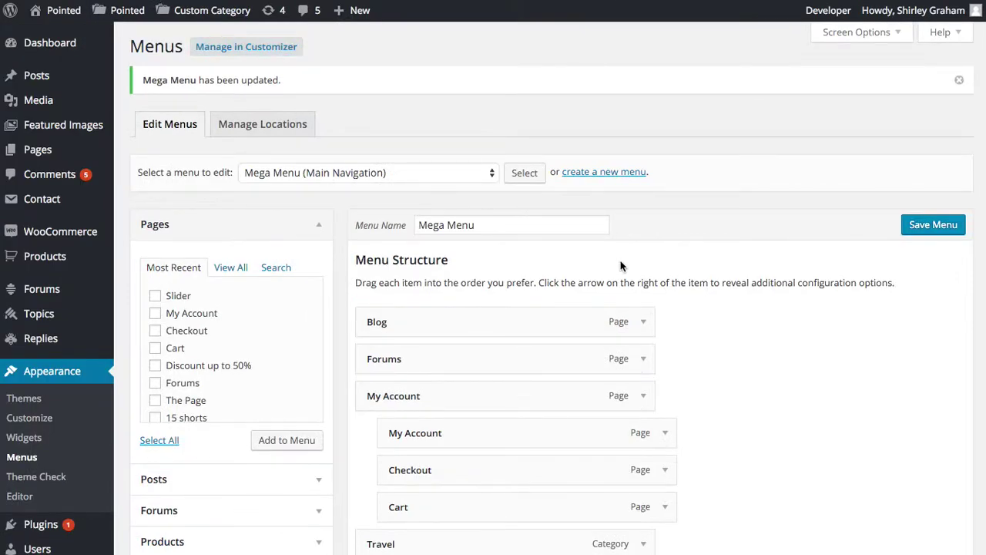
Set the Blog item's megamenu type to Megamenu and add both Sample Page entries, Home Page and Homepage V to the menu.
scroll(620, 265, "down", 3)
left_click(642, 190)
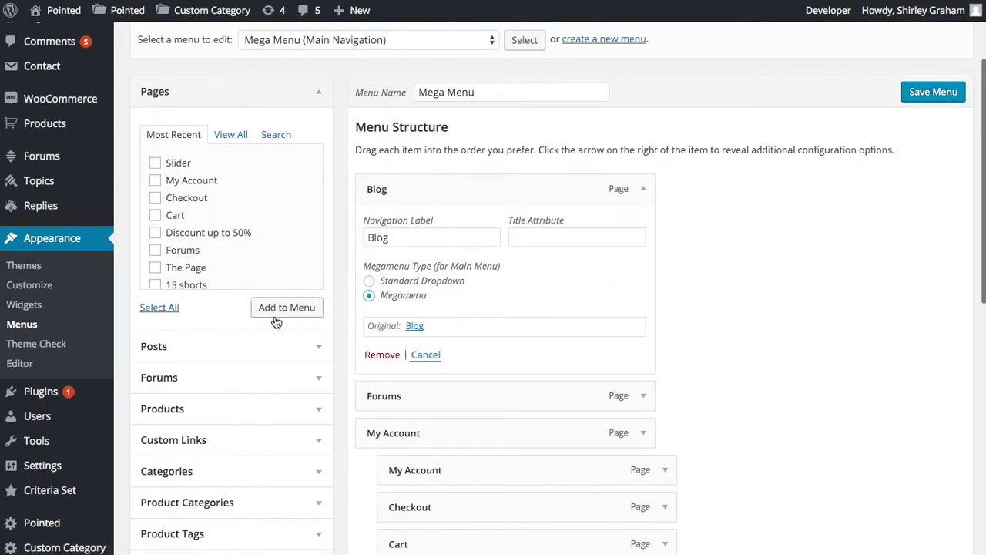
scroll(178, 276, "down", 2)
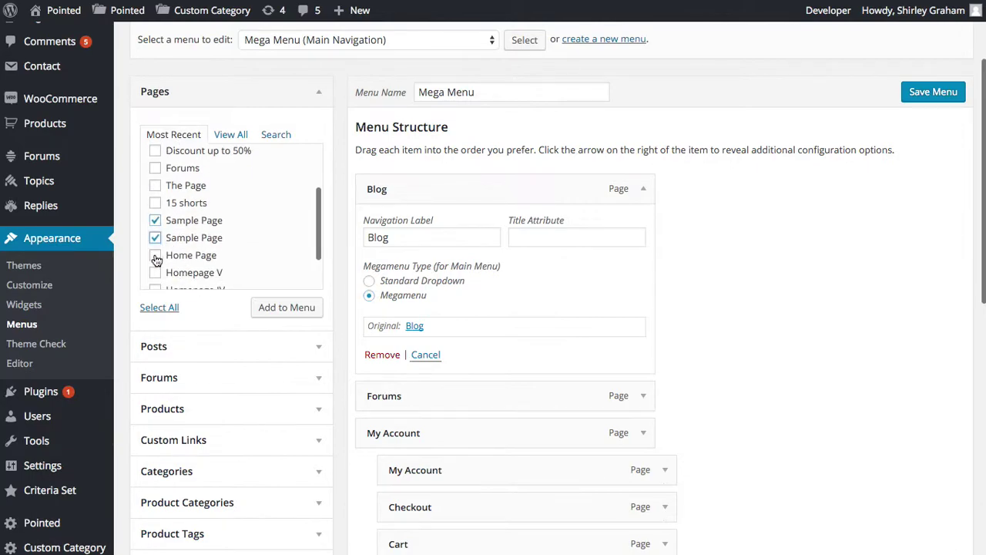
left_click(280, 308)
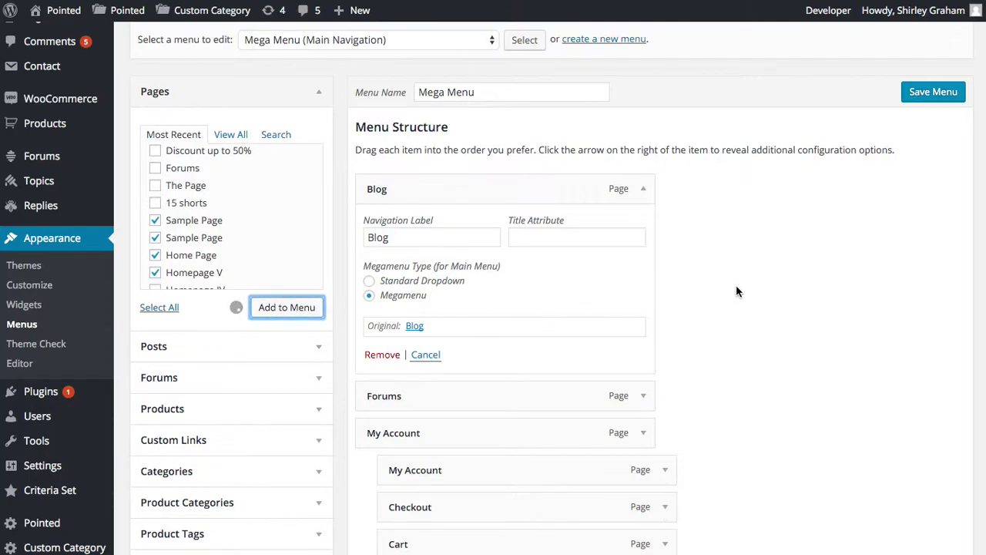
Nest both Sample Page items, Home Page and Homepage V under Blog, and place the Style category beneath Homepage V.
scroll(736, 289, "down", 10)
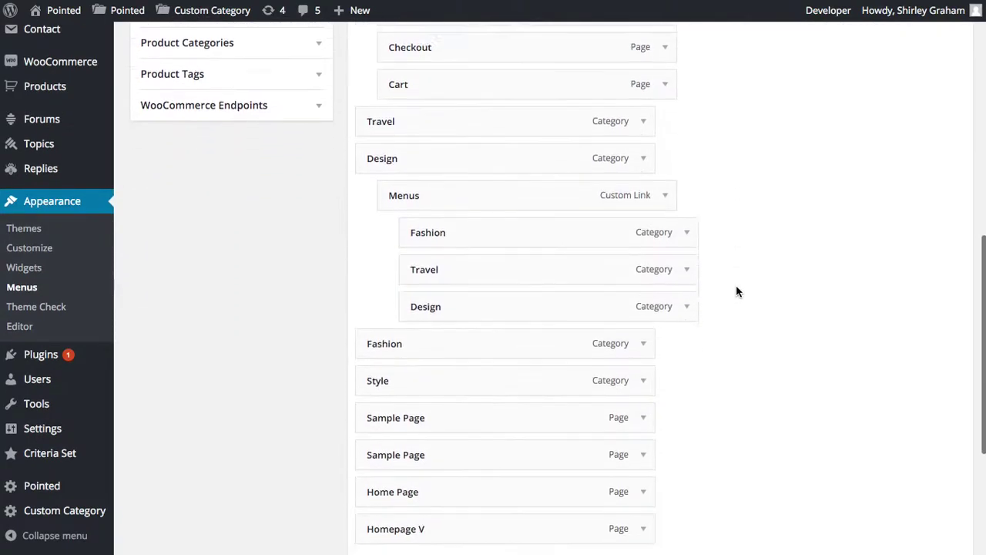
left_click_drag(606, 329, 570, 203)
scroll(530, 265, "down", 6)
scroll(571, 203, "down", 5)
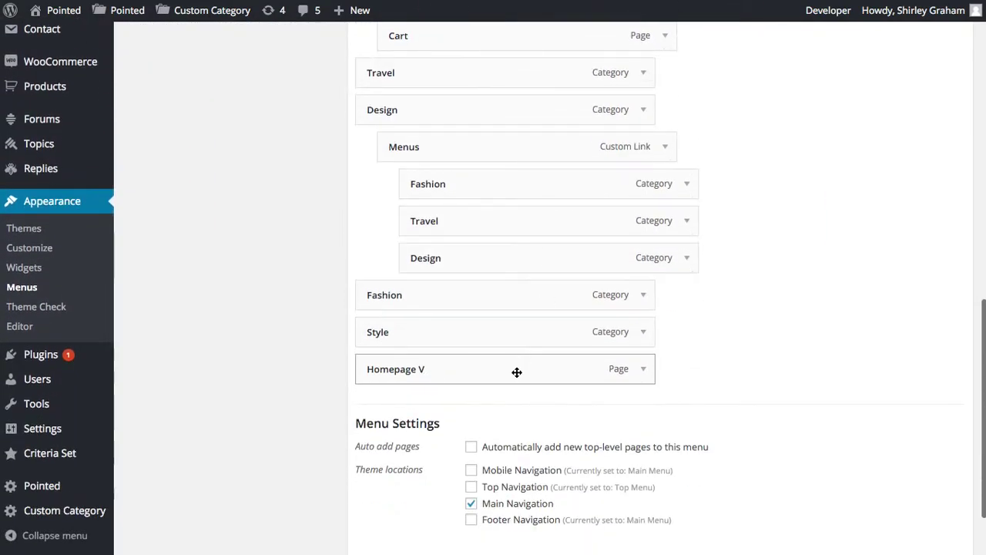
left_click_drag(517, 370, 544, 220)
scroll(544, 221, "down", 3)
left_click_drag(509, 490, 534, 410)
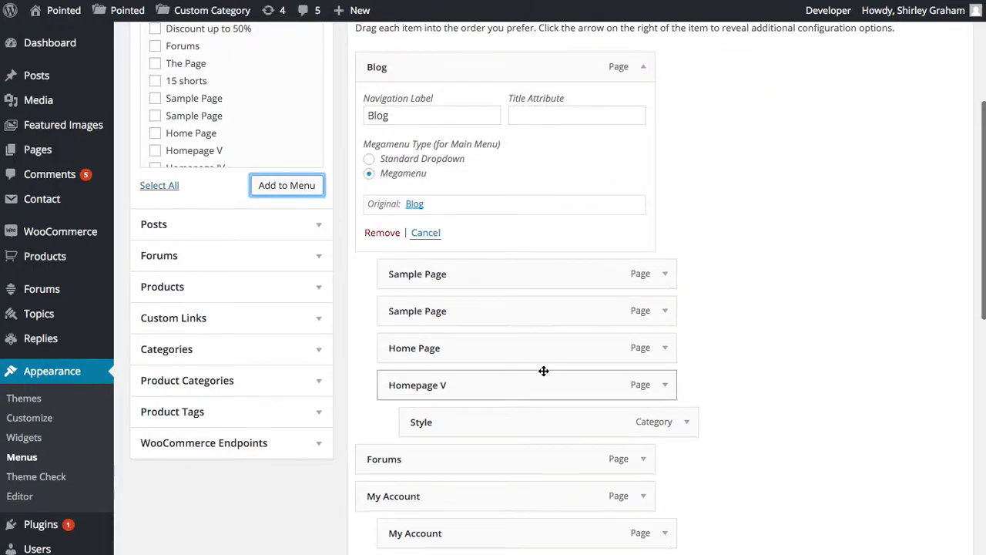
Add both Sample Page entries, Home Page, Homepage V, Homepage IV and Homepage VI to the menu as further items.
scroll(350, 308, "down", 5)
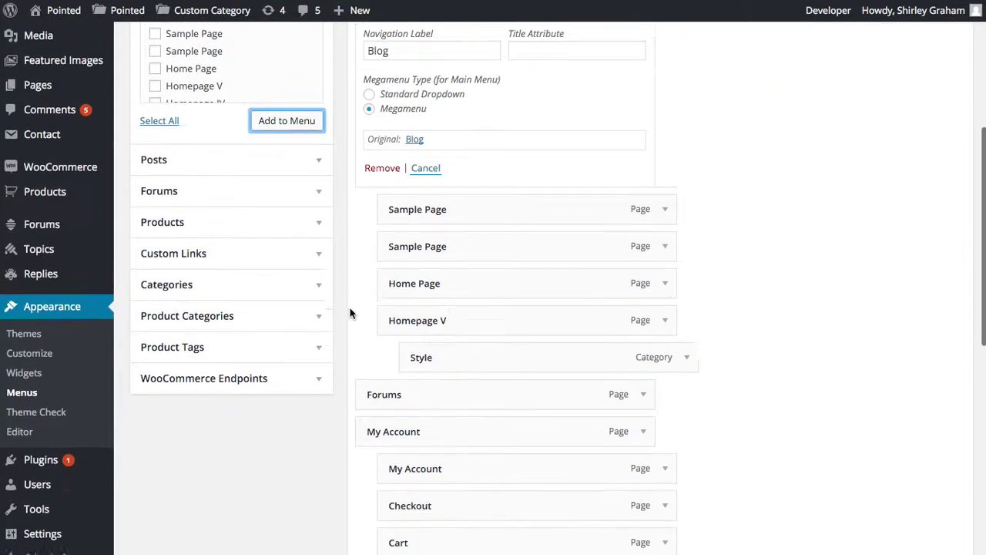
scroll(388, 279, "up", 5)
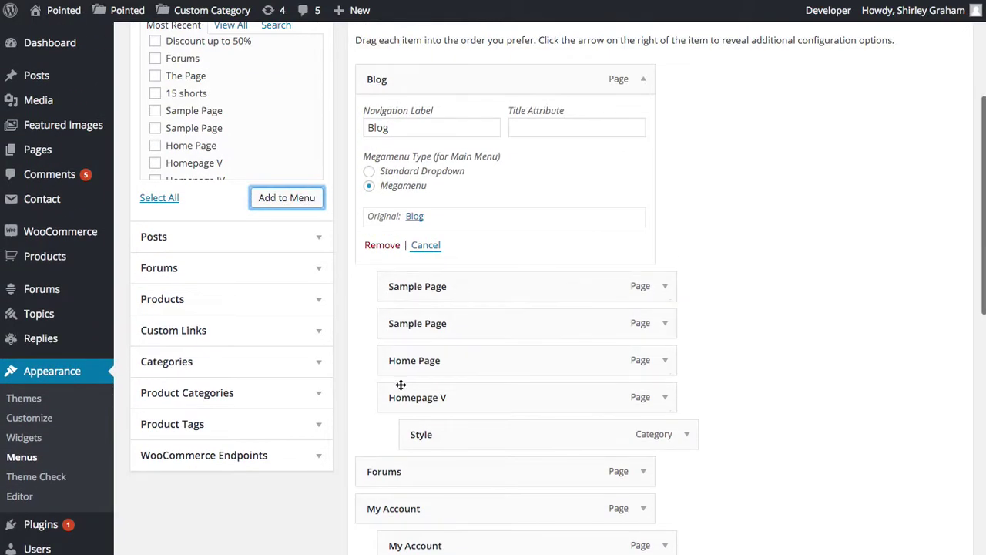
scroll(281, 193, "up", 2)
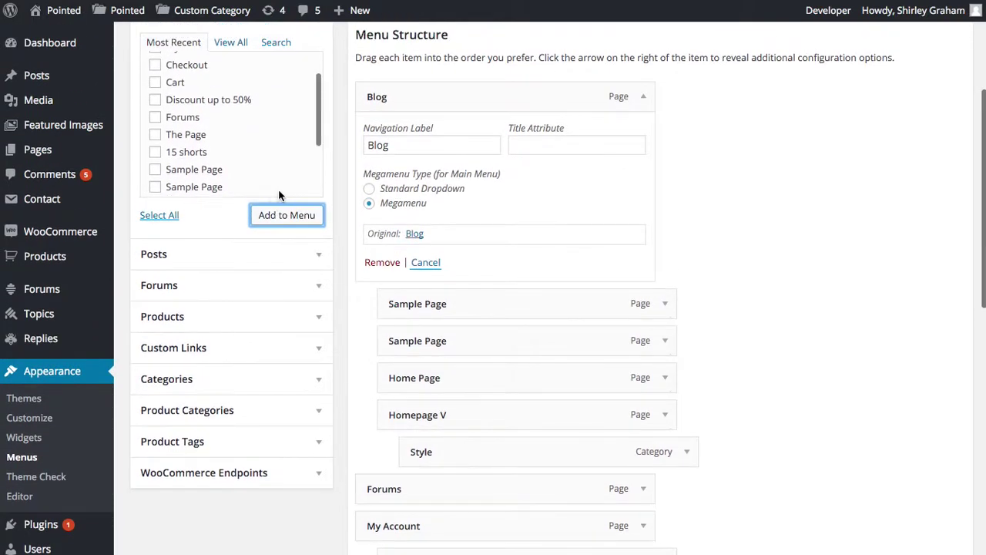
scroll(199, 173, "down", 2)
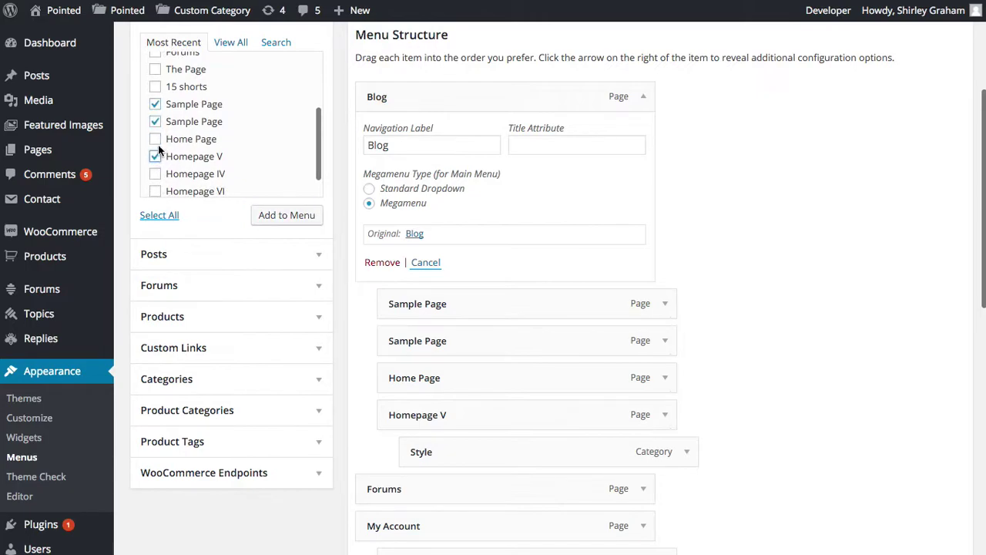
left_click(155, 174)
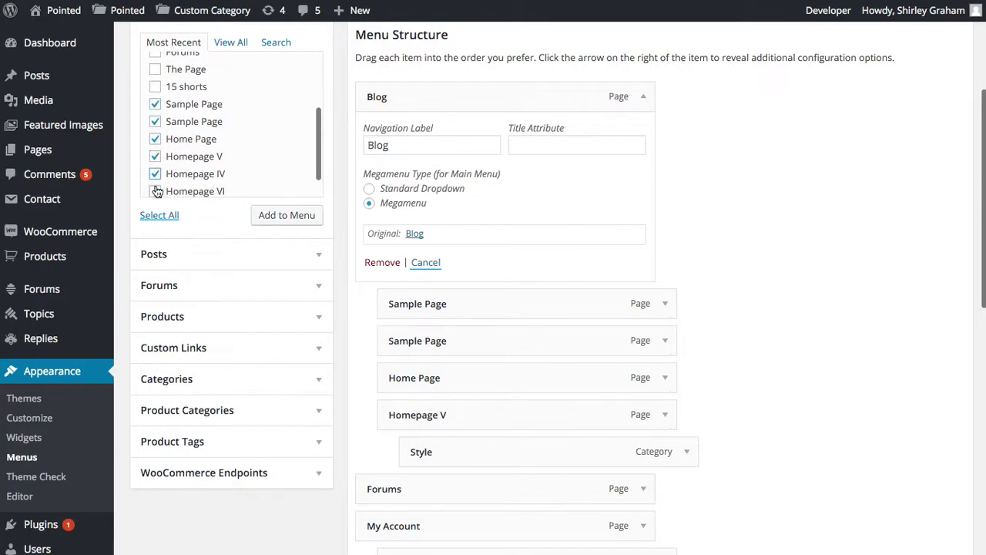
left_click(312, 219)
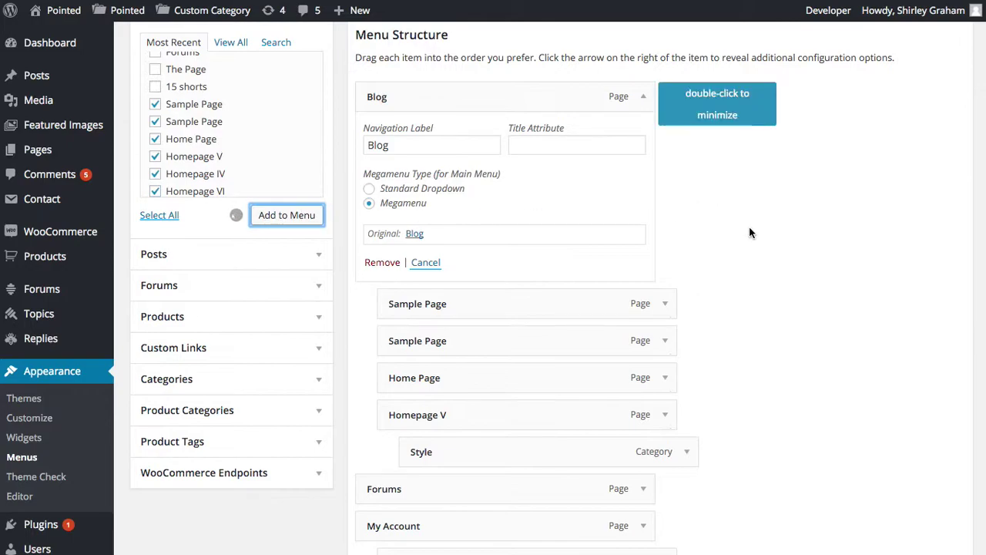
Nest the two newly added Sample Page items beneath the first Sample Page item of the Blog megamenu.
scroll(751, 232, "down", 6)
scroll(749, 232, "down", 4)
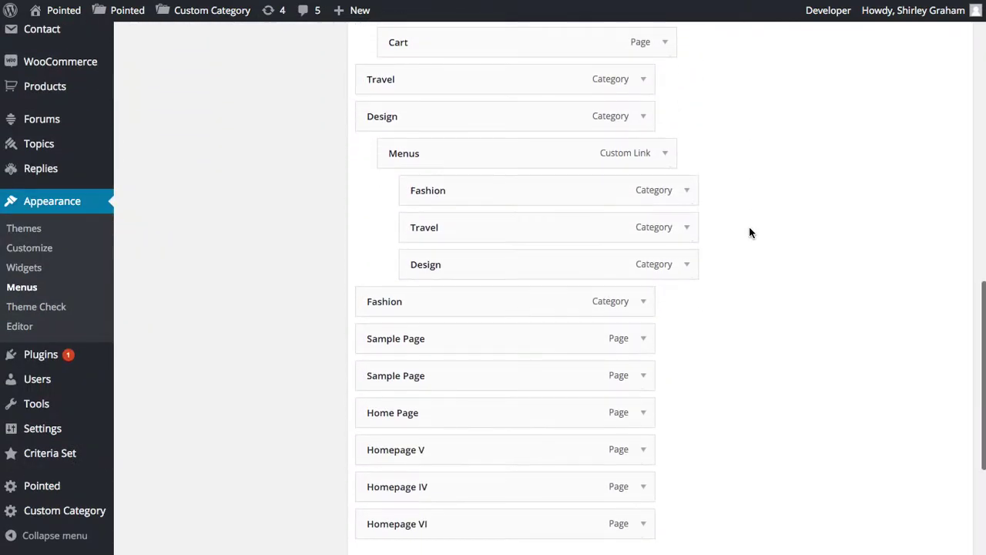
scroll(749, 231, "up", 3)
left_click_drag(531, 463, 583, 151)
scroll(583, 155, "down", 6)
left_click_drag(531, 291, 584, 103)
Nest the newly added Home Page and Homepage V items beneath the second Sample Page item of the Blog megamenu.
scroll(574, 154, "down", 5)
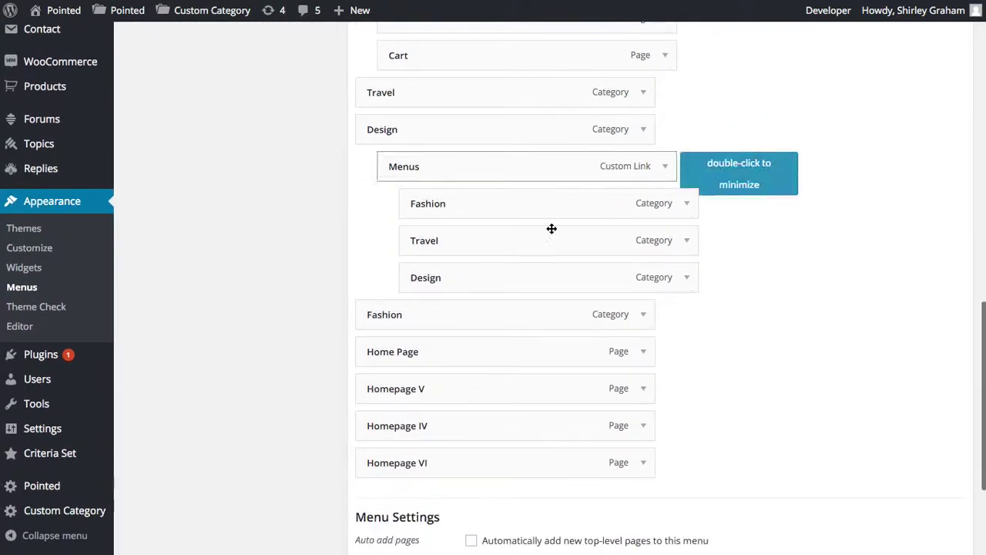
left_click_drag(481, 352, 541, 154)
scroll(520, 226, "down", 5)
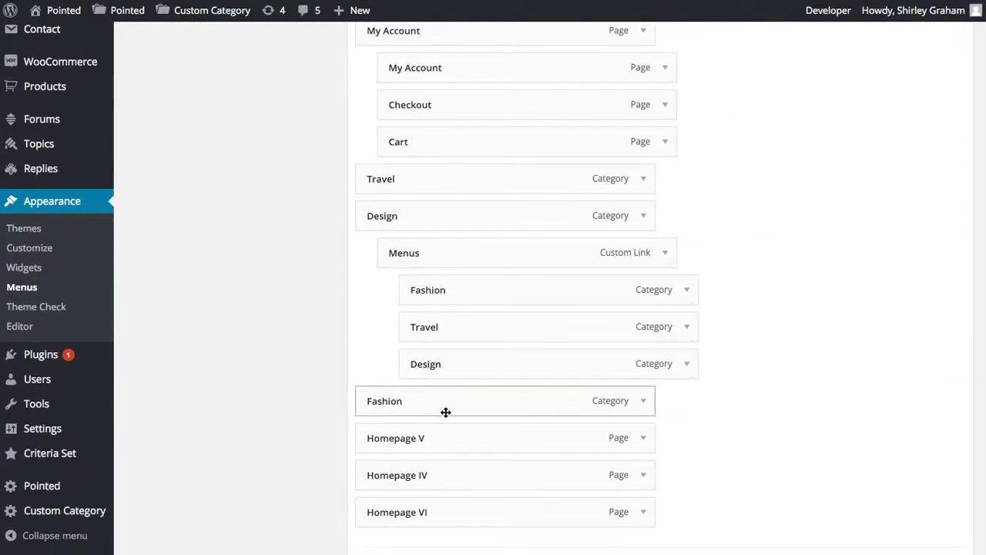
left_click_drag(449, 384, 495, 58)
Nest Homepage IV and Homepage VI beneath the Home Page item of the Blog megamenu.
scroll(489, 84, "down", 5)
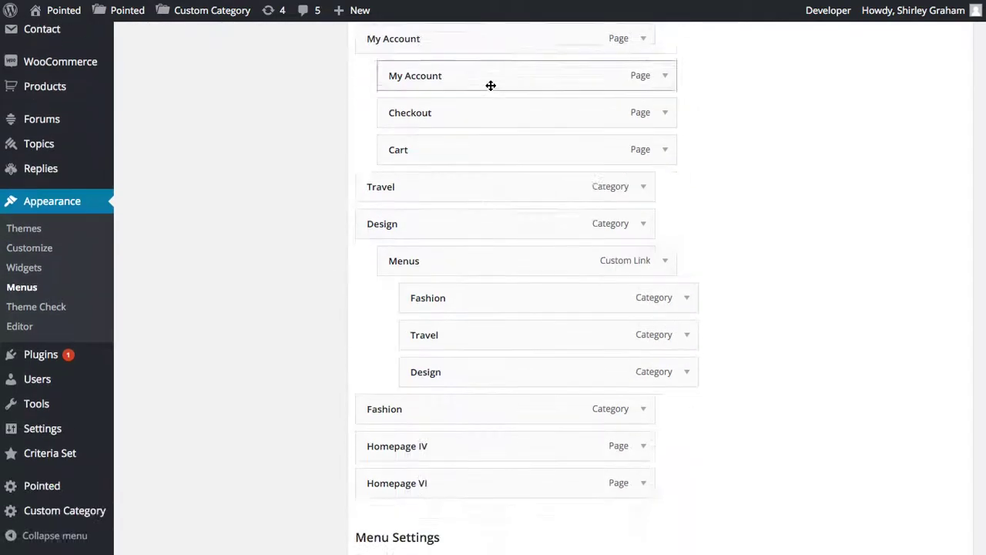
left_click_drag(470, 306, 521, 125)
scroll(521, 125, "down", 5)
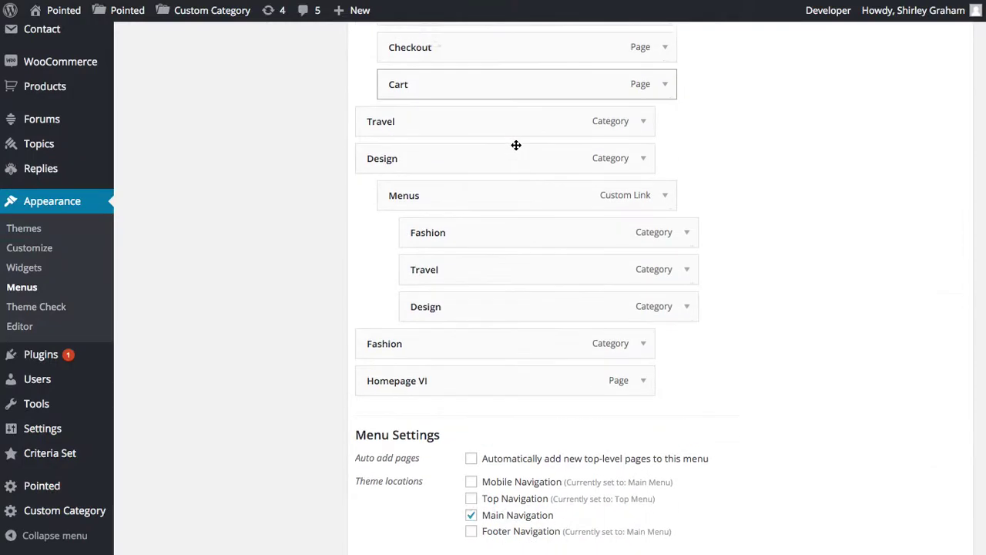
left_click_drag(480, 260, 524, 236)
Review the nested Blog menu structure and save the menu.
scroll(524, 236, "down", 5)
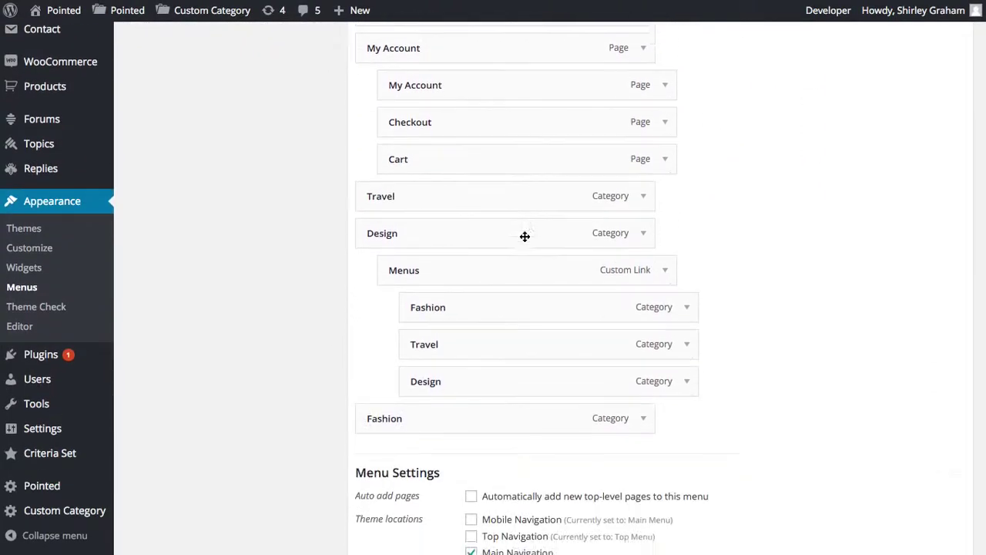
scroll(524, 236, "up", 7)
scroll(523, 233, "up", 5)
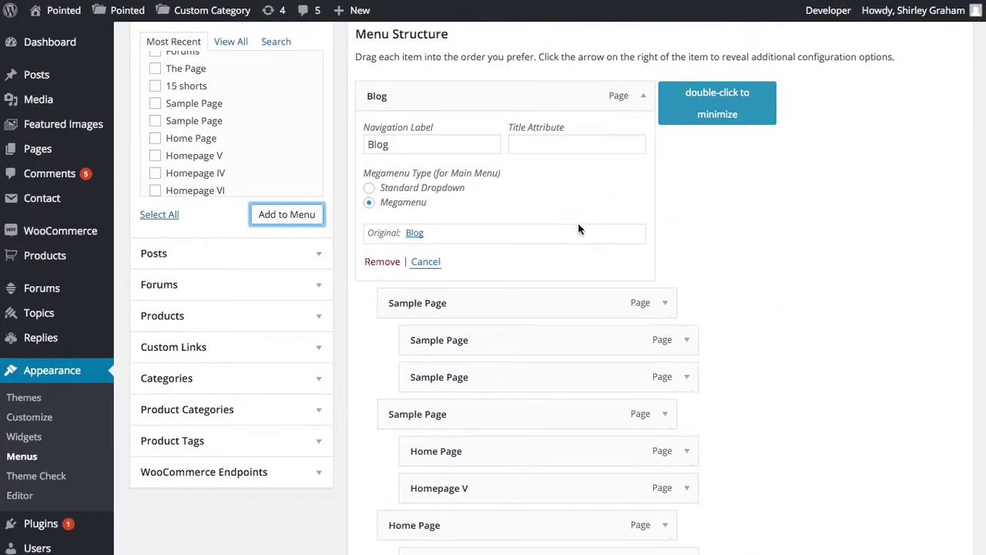
scroll(578, 223, "down", 5)
scroll(664, 204, "up", 2)
scroll(664, 204, "up", 5)
left_click(925, 224)
left_click(923, 225)
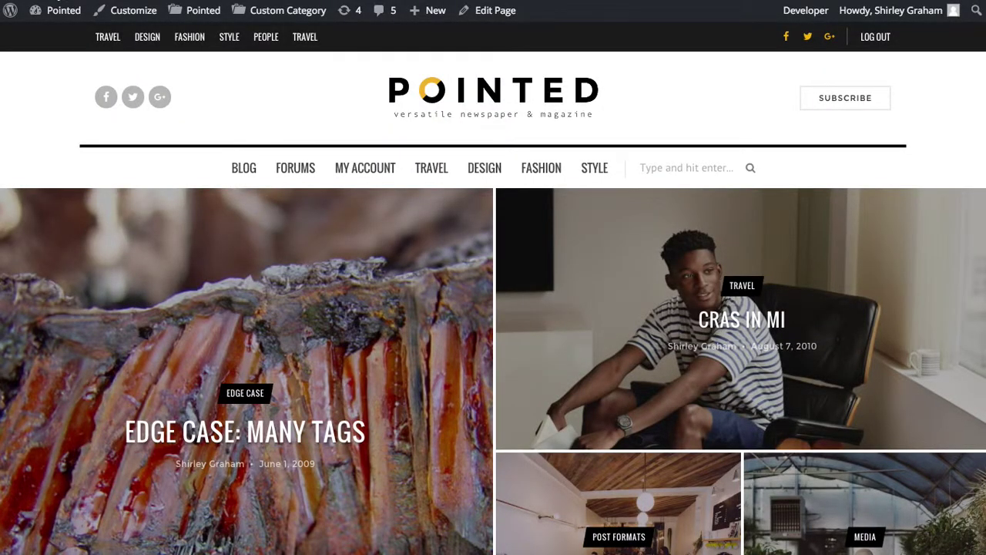
Reload the live site and check the Design and Blog dropdowns in the main navigation.
left_click(226, 36)
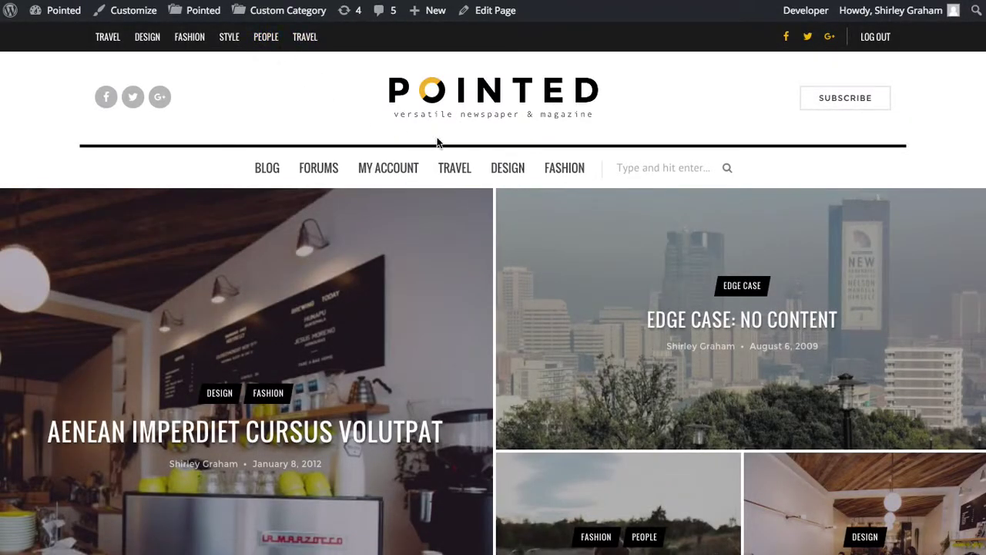
mouse_move(497, 173)
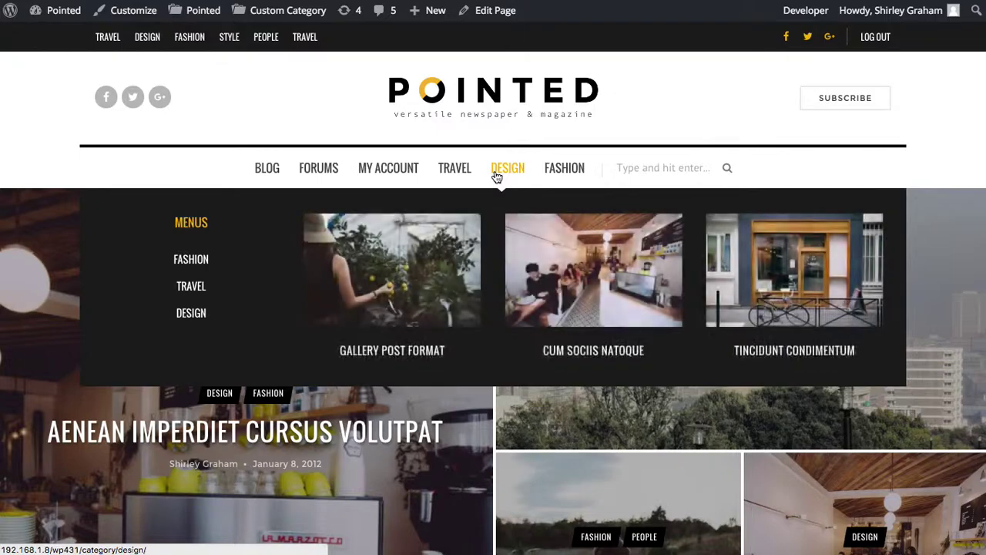
mouse_move(281, 176)
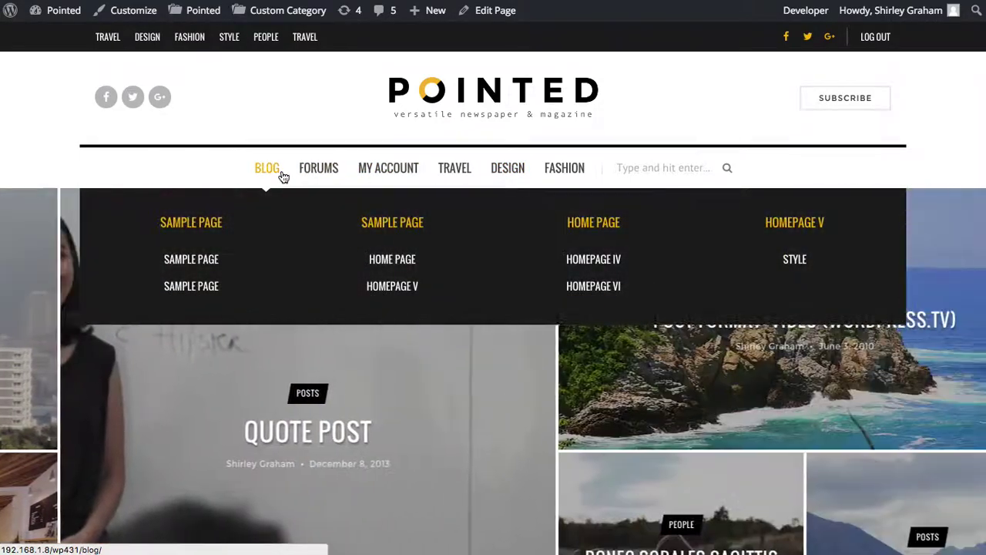